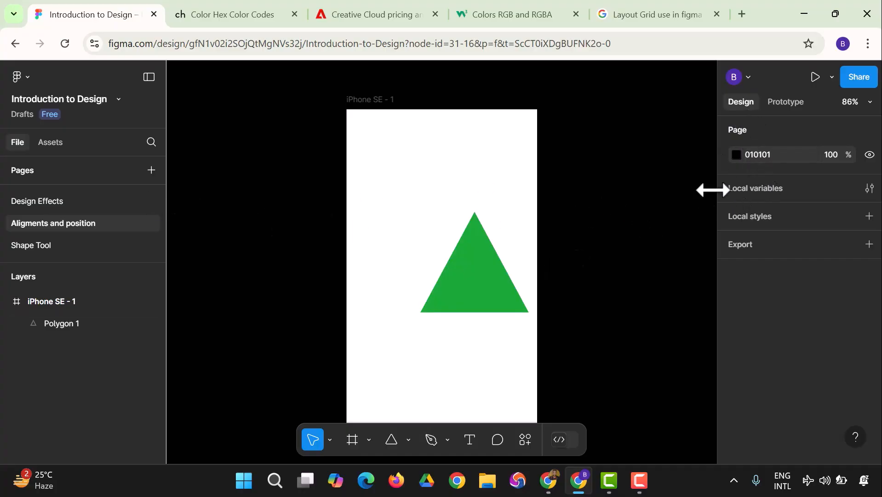
# Open the local variables window to view its create option, then close it without adding a variable
pyautogui.click(870, 193)
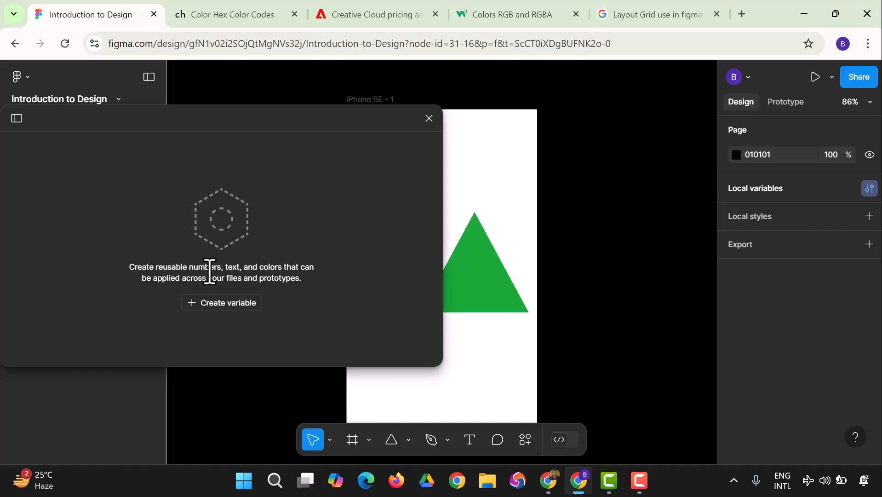
pyautogui.press('Escape')
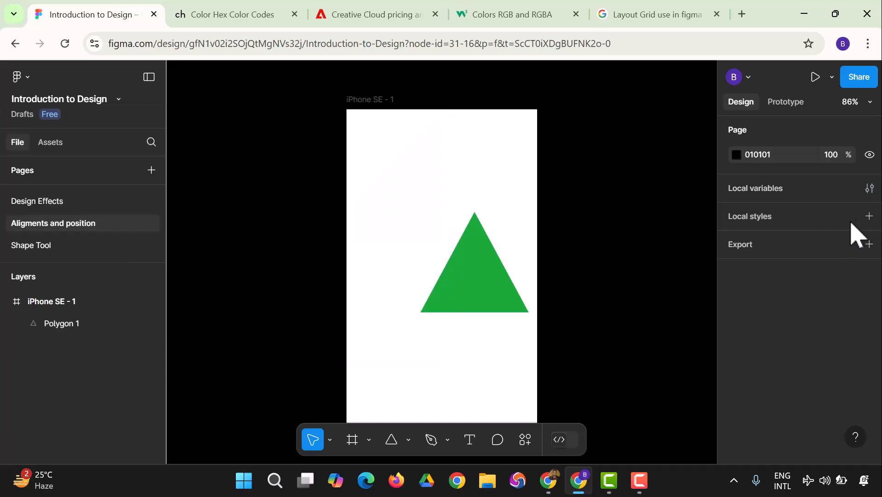
# Start a new local text style named "Title Style" with the description "Font for my Title"
pyautogui.click(869, 217)
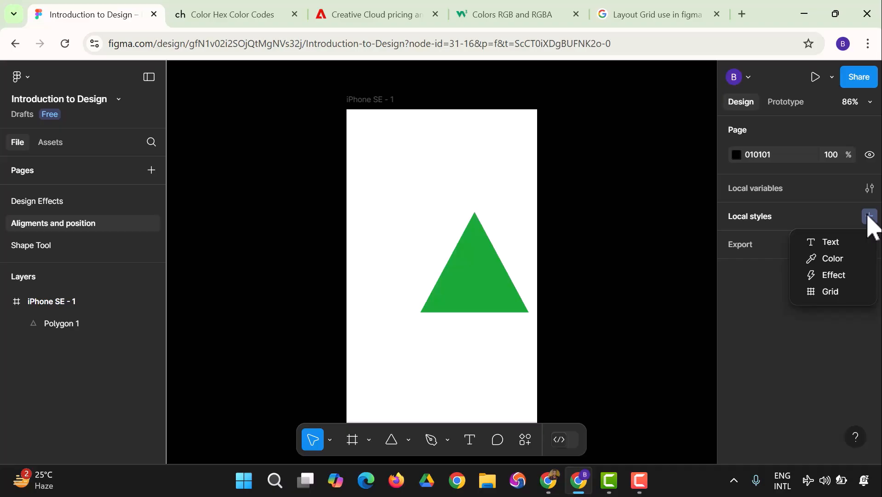
pyautogui.click(836, 243)
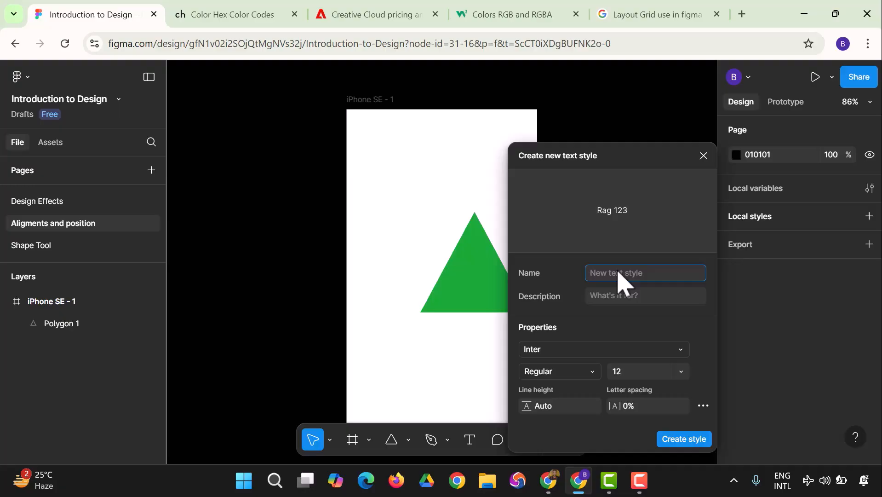
pyautogui.write('Title')
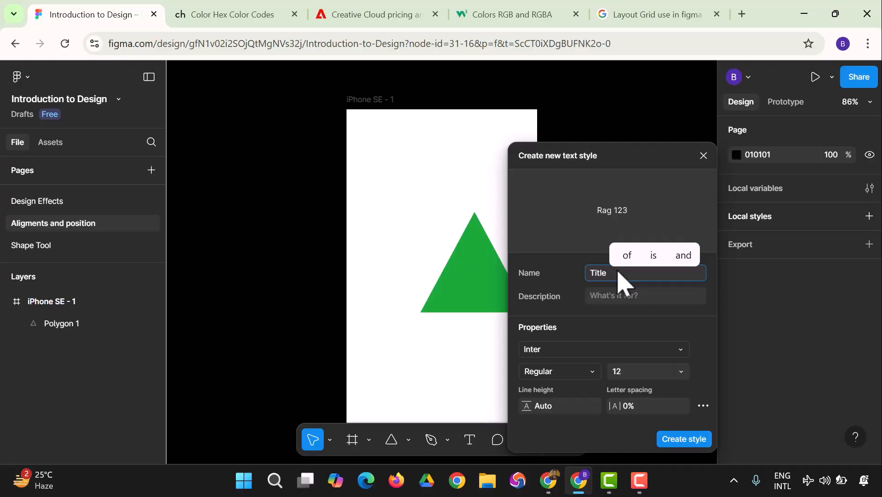
pyautogui.write('Style')
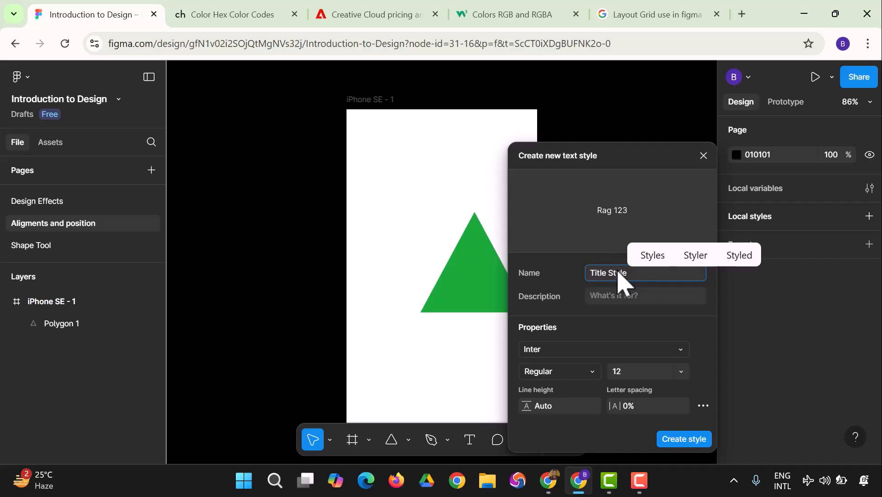
pyautogui.click(624, 296)
pyautogui.write('Font for my ')
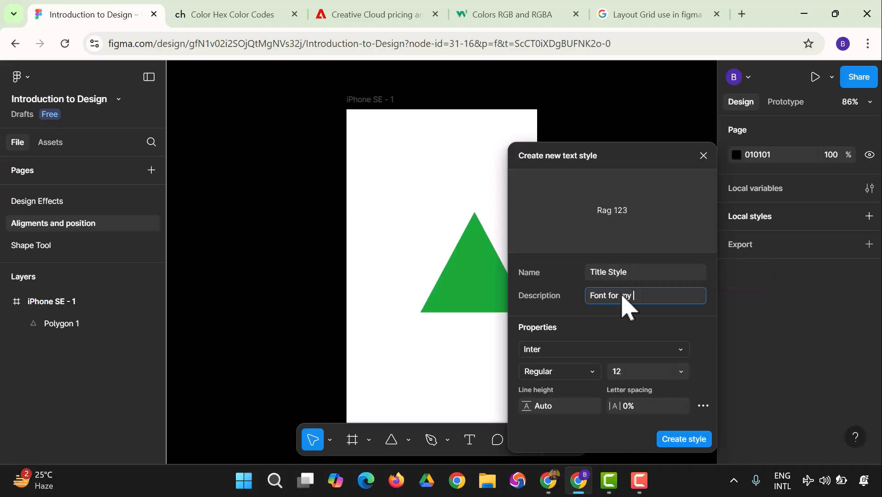
pyautogui.write('Title')
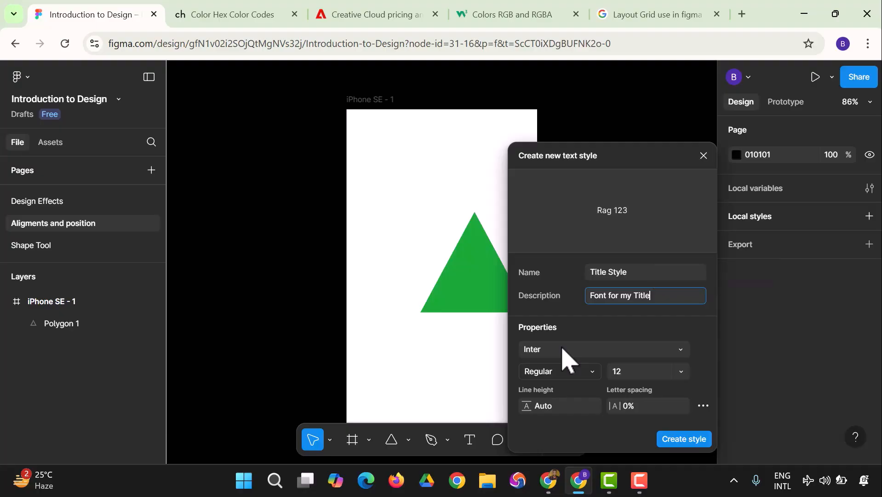
# Set the text style's font to Instrument Sans, Bold, size 20, and dismiss the dialog without creating the style
pyautogui.click(563, 350)
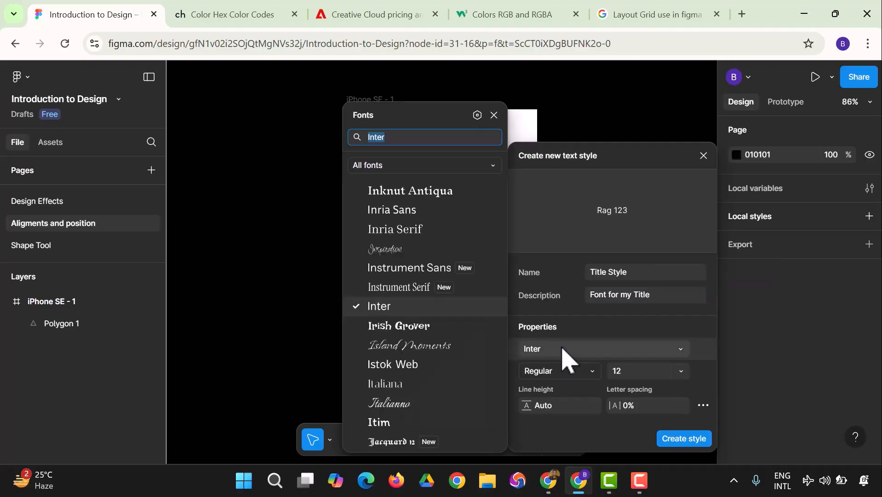
pyautogui.click(397, 267)
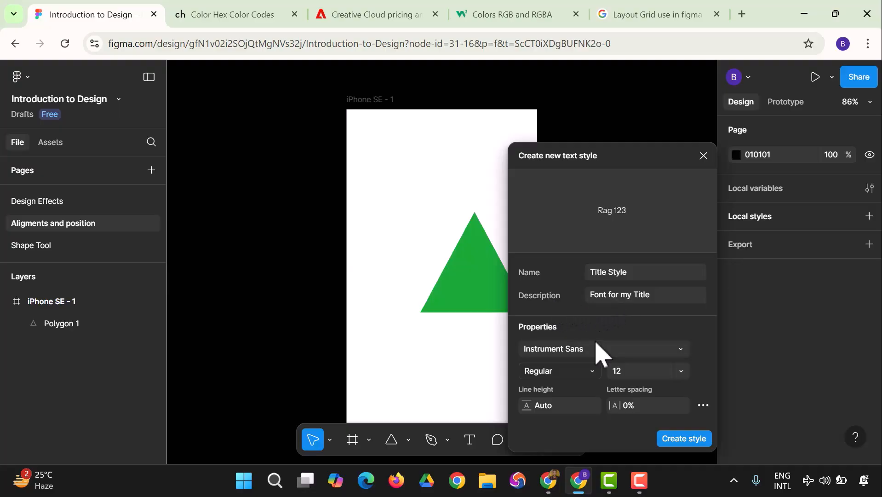
pyautogui.click(587, 373)
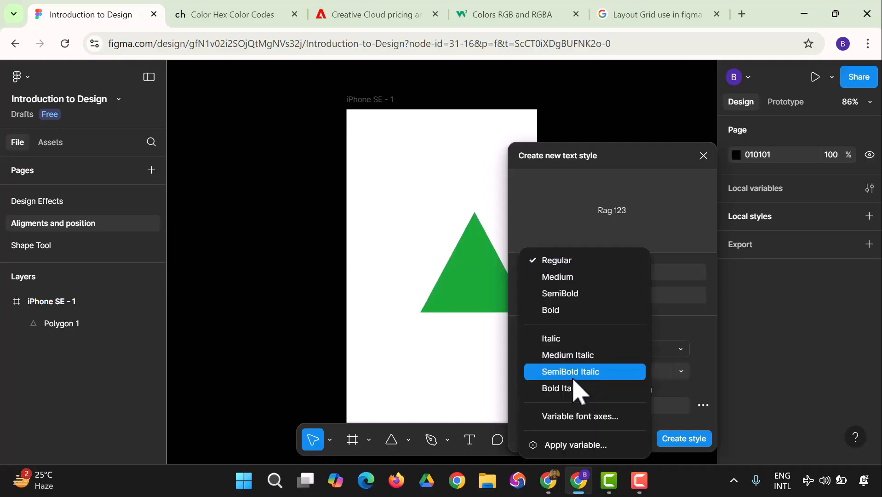
pyautogui.click(558, 311)
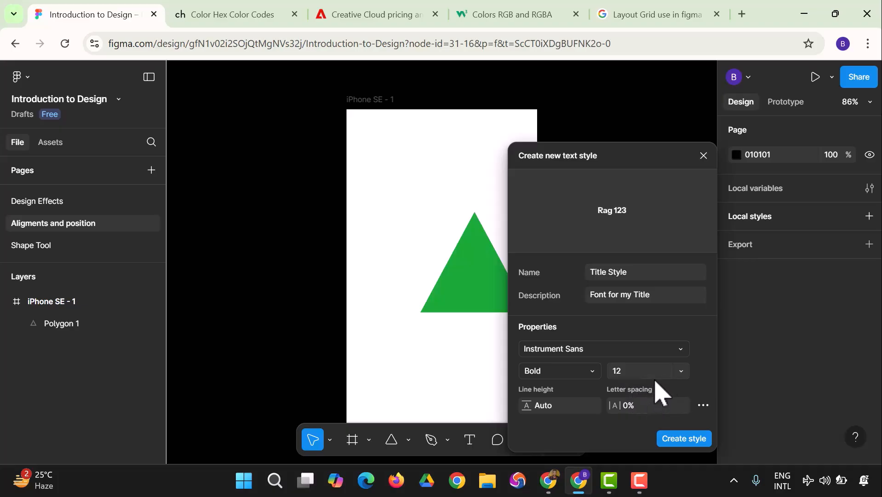
pyautogui.click(680, 372)
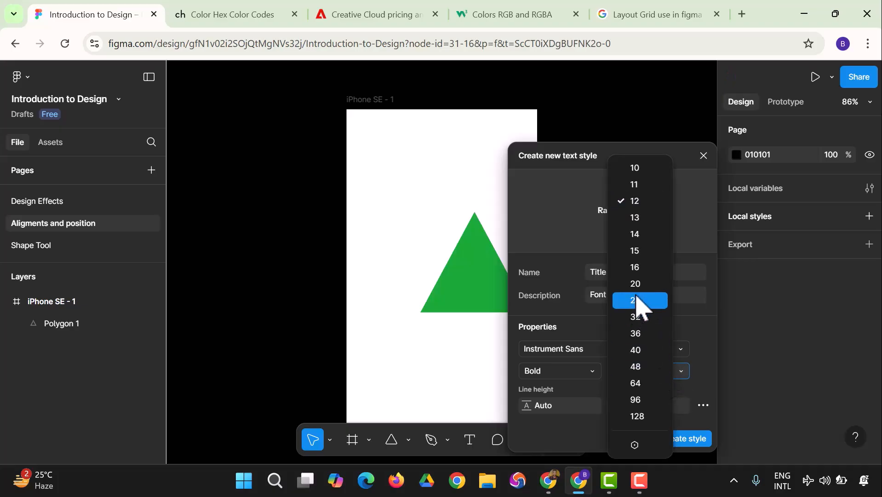
pyautogui.click(640, 283)
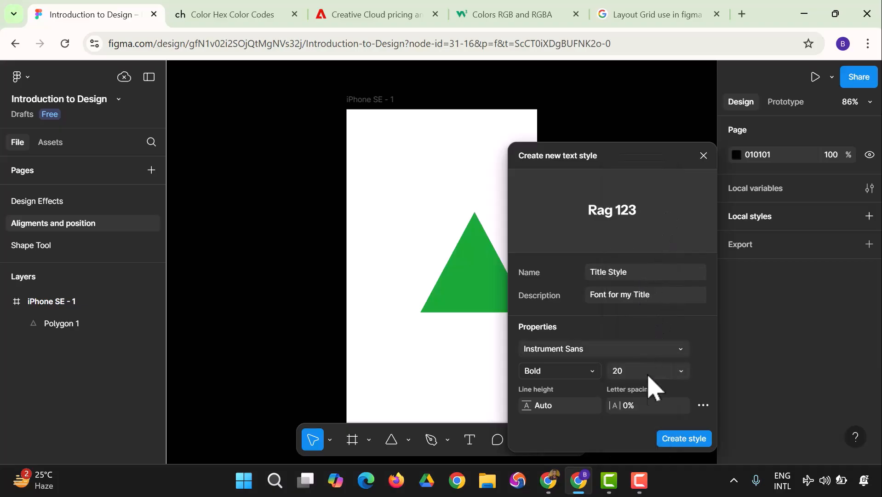
pyautogui.press('Escape')
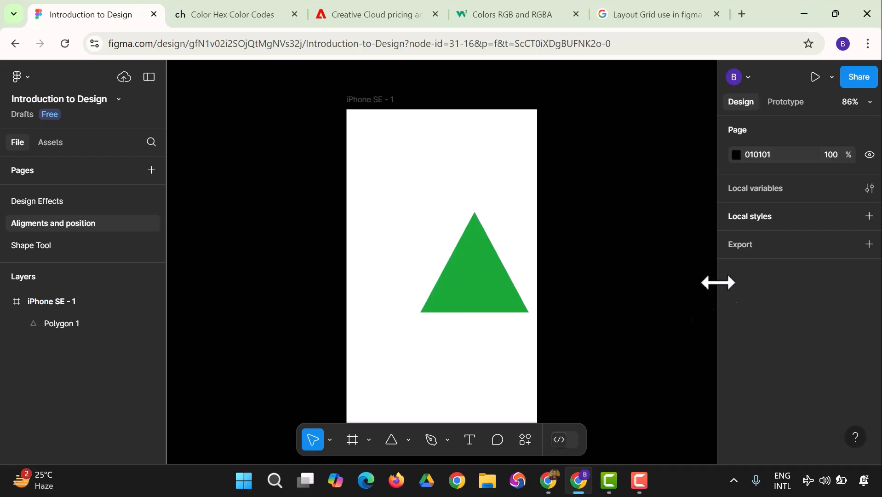
pyautogui.click(869, 216)
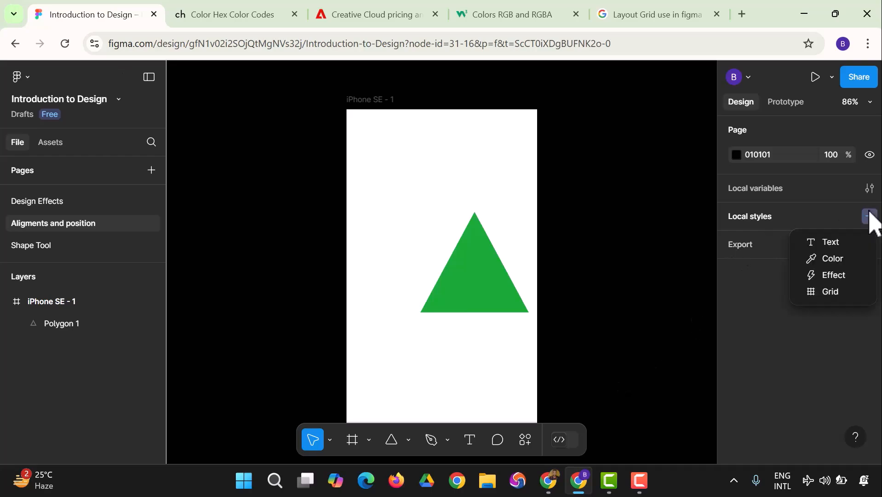
pyautogui.click(841, 240)
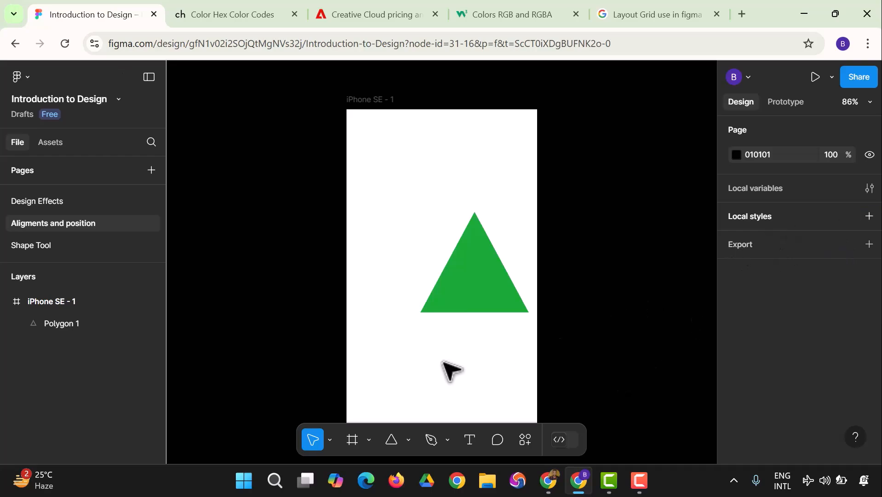
pyautogui.click(868, 216)
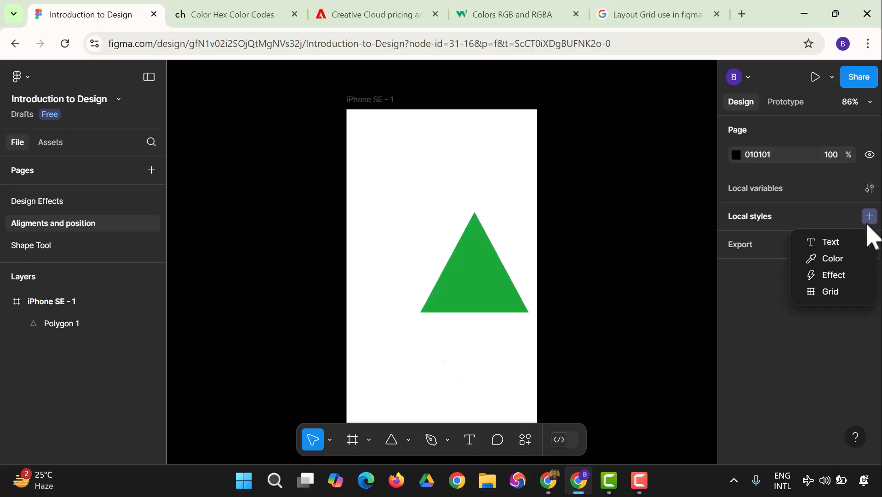
pyautogui.click(837, 242)
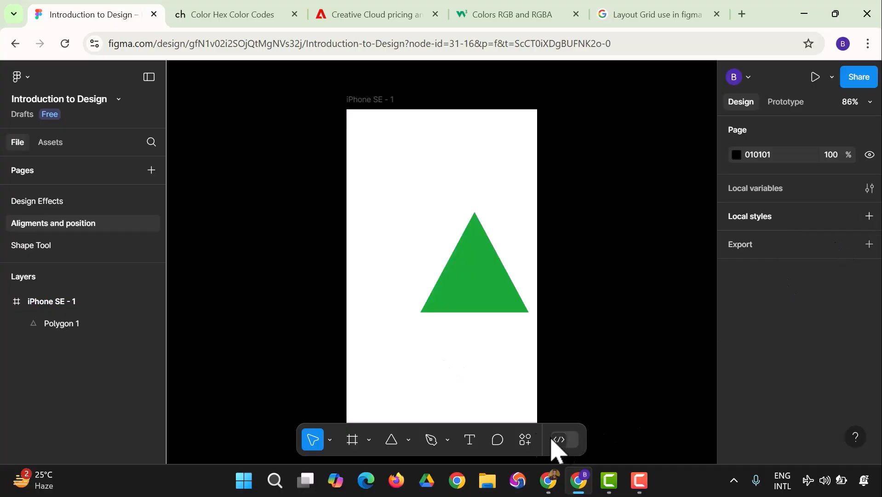
# Move the green triangle up and left within the iPhone SE - 1 frame, and deselect it
pyautogui.click(469, 291)
pyautogui.click(700, 321)
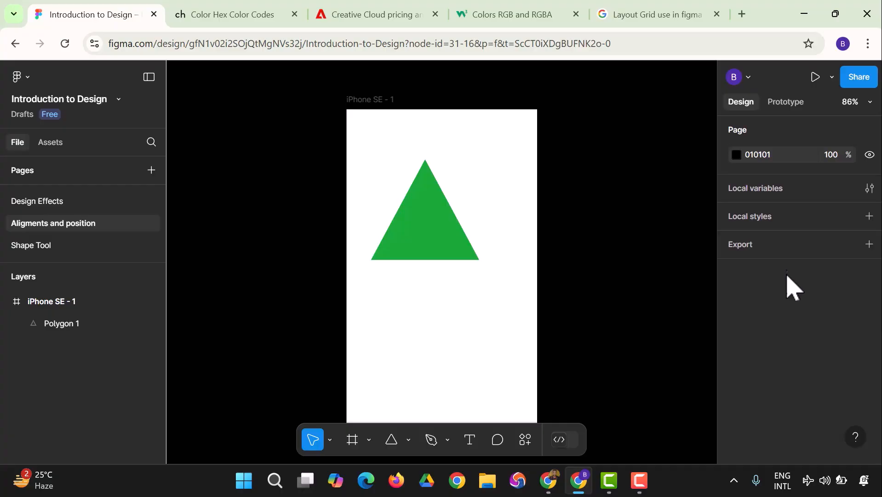
# Start a new local color style named "Primary Colour" with the description "This is the basic color"
pyautogui.click(868, 216)
pyautogui.click(869, 216)
pyautogui.click(868, 216)
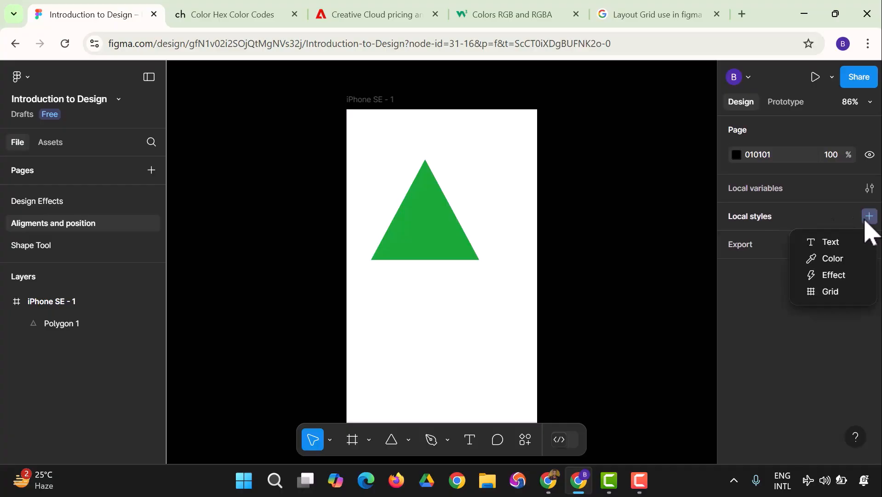
pyautogui.click(821, 258)
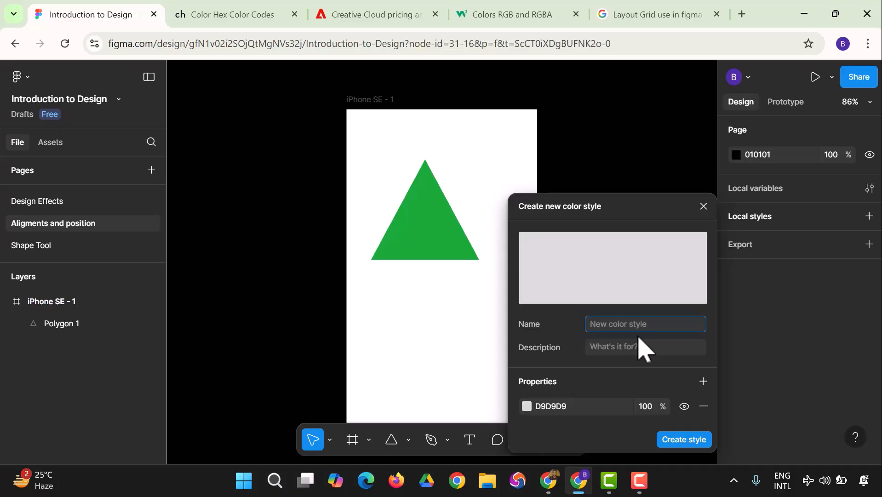
pyautogui.write('Pri')
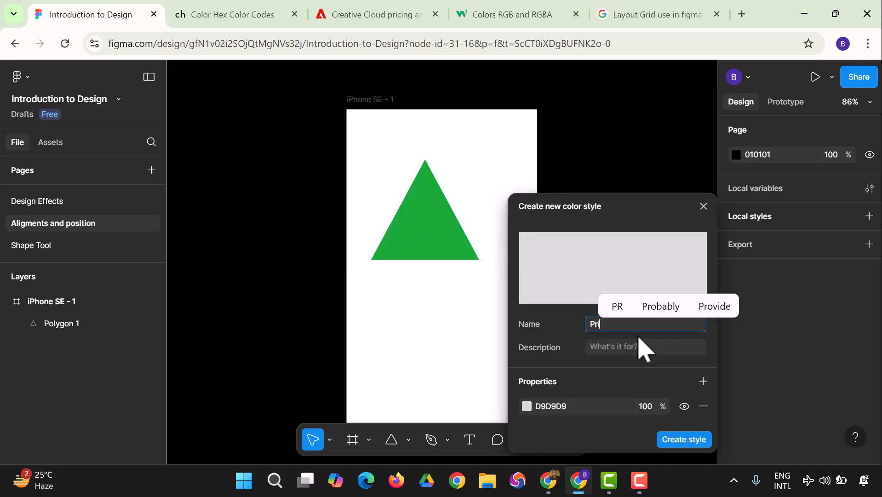
pyautogui.write('mary ')
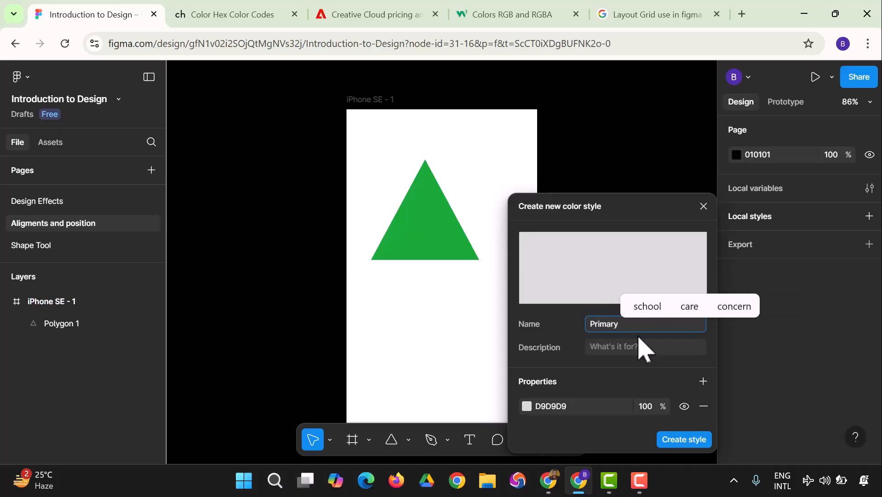
pyautogui.write('Colour')
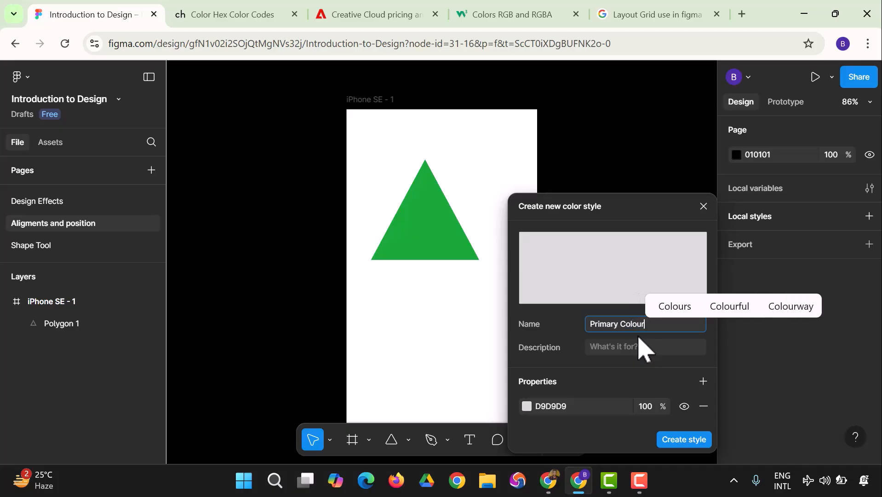
pyautogui.click(643, 347)
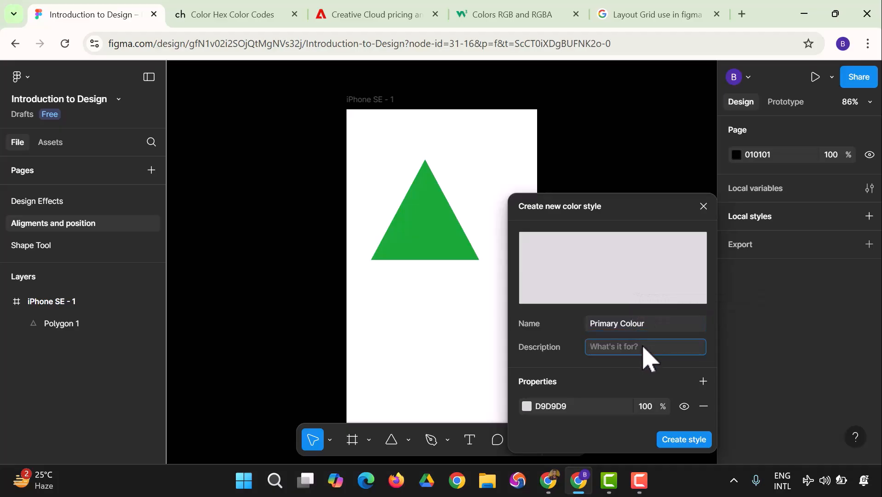
pyautogui.write('This is the basic colo')
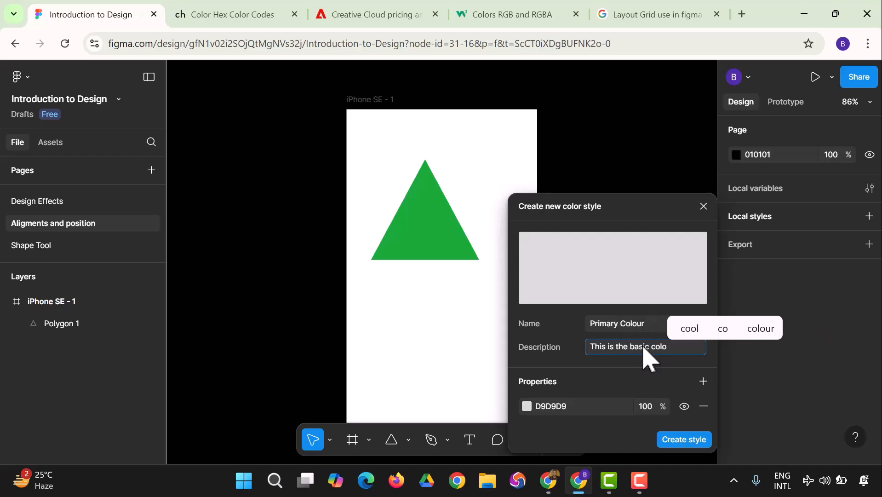
pyautogui.write('r')
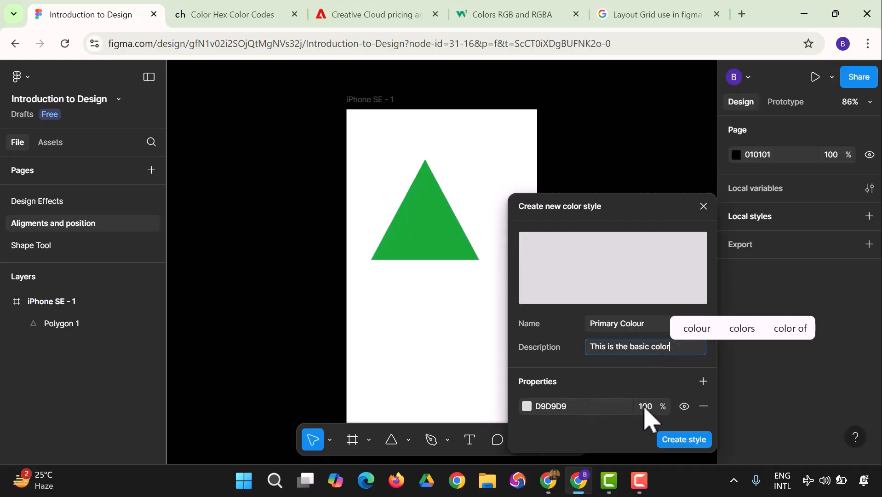
# Set the color style to the page's green, 17A939, and create the style
pyautogui.click(528, 406)
pyautogui.click(376, 394)
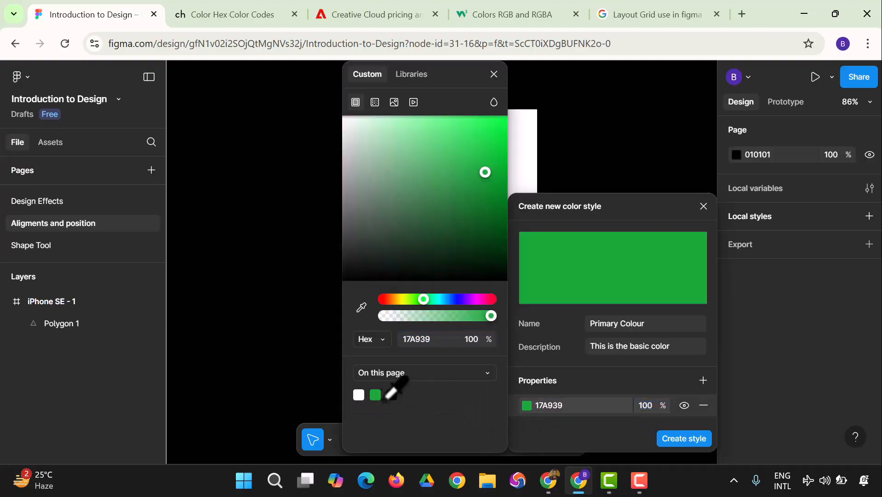
pyautogui.click(676, 437)
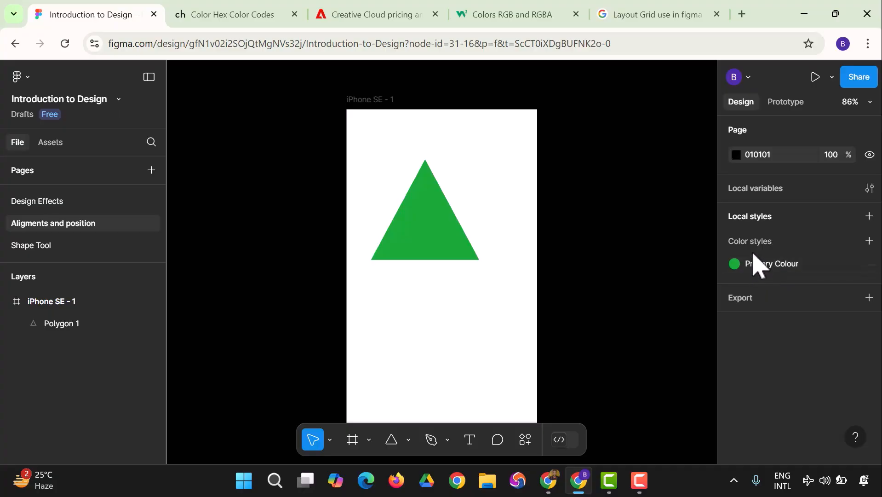
# Start a new local text style named "h1" with the description "Title Style"
pyautogui.click(869, 216)
pyautogui.click(846, 244)
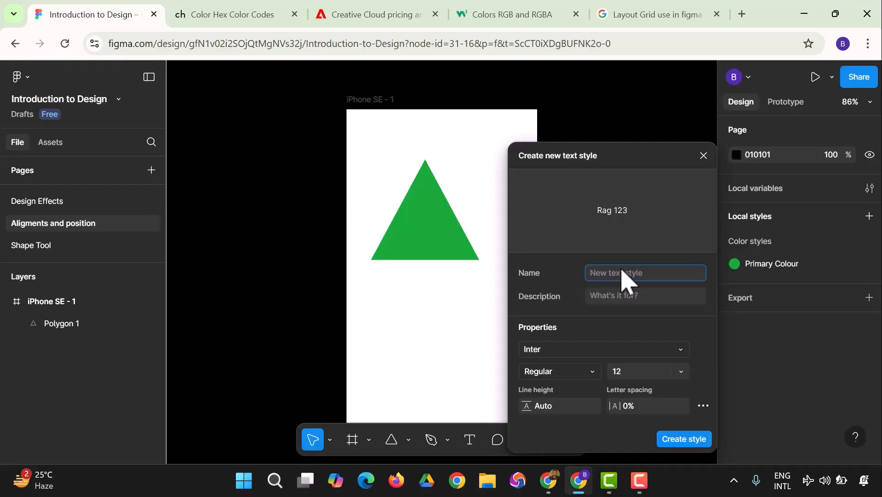
pyautogui.write('Til')
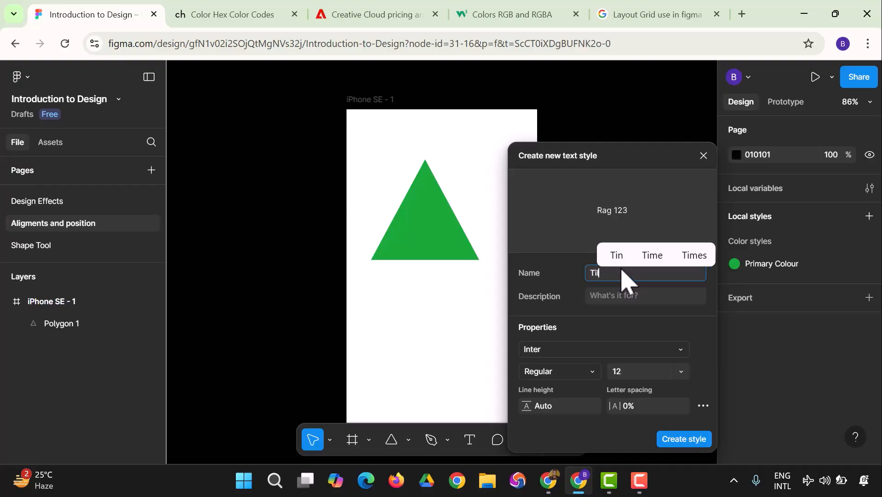
pyautogui.write('e')
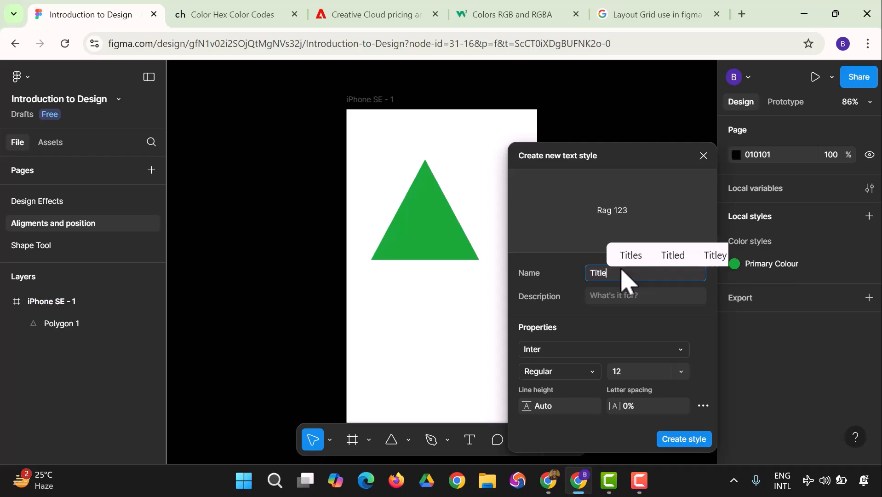
pyautogui.press('BackSpace')
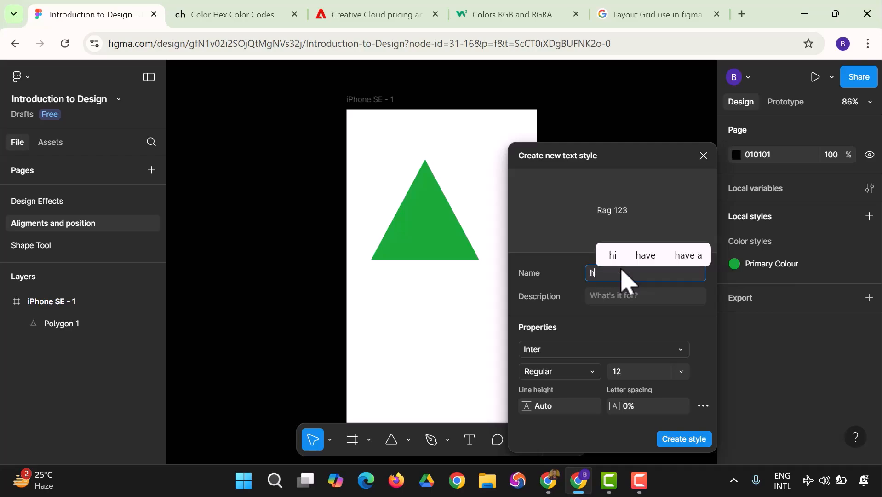
pyautogui.write('1')
pyautogui.click(614, 298)
pyautogui.write('Title')
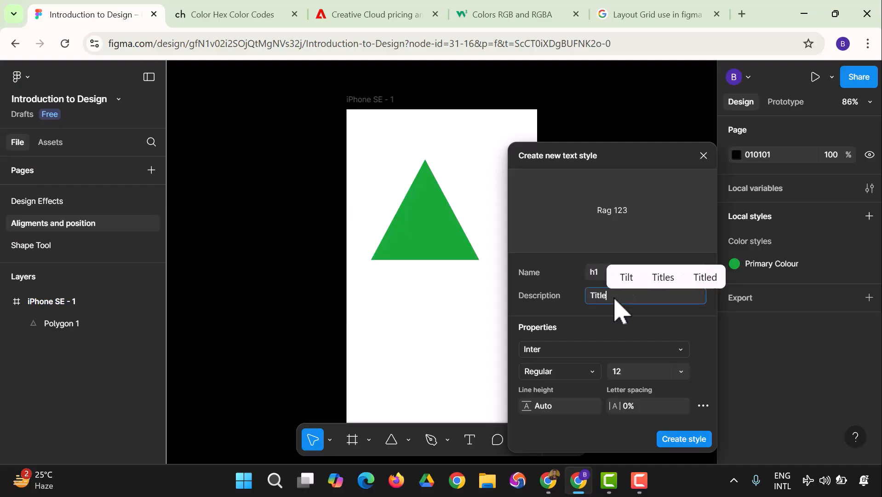
pyautogui.write(' Style')
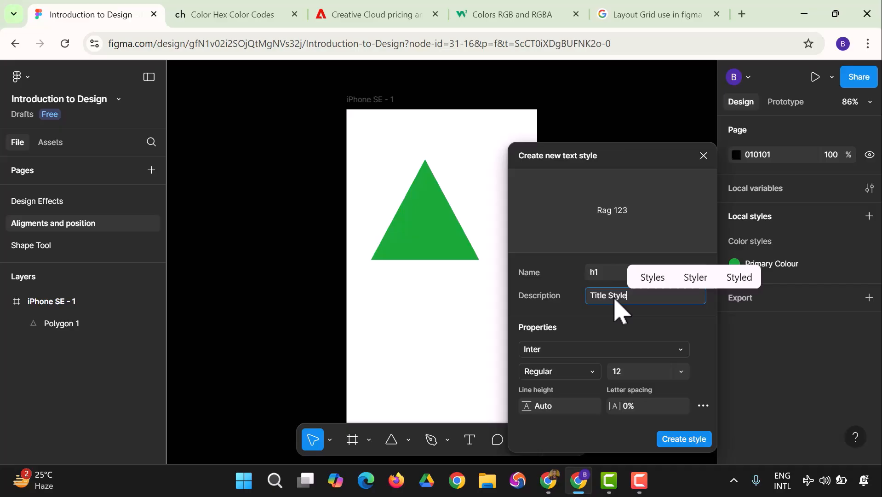
# Set the h1 text style's font to Acme with the Regular weight
pyautogui.click(616, 350)
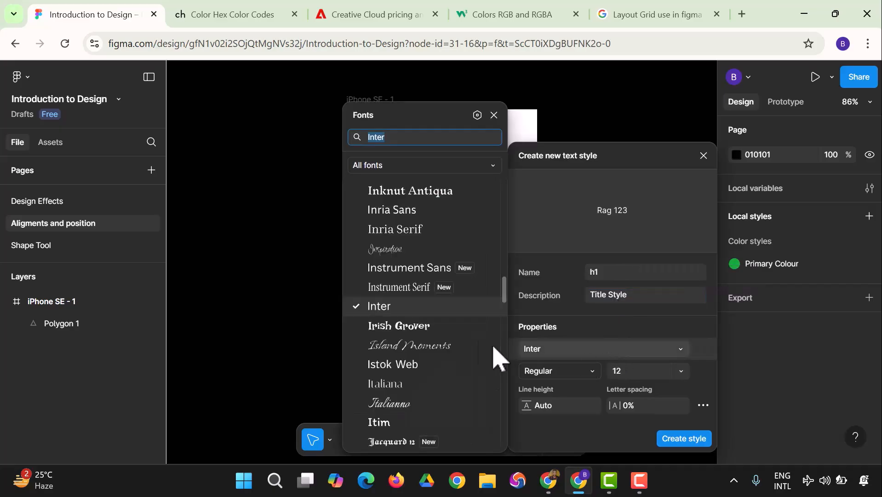
pyautogui.scroll(5, 423, 252)
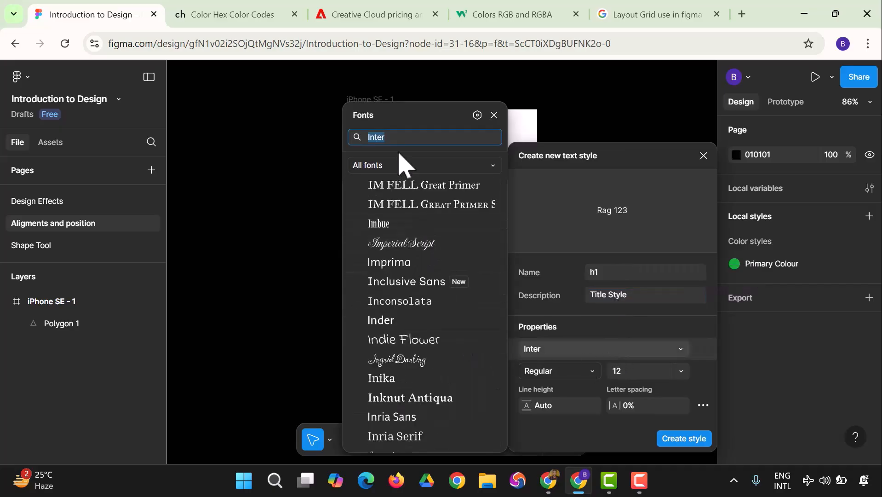
pyautogui.write('A')
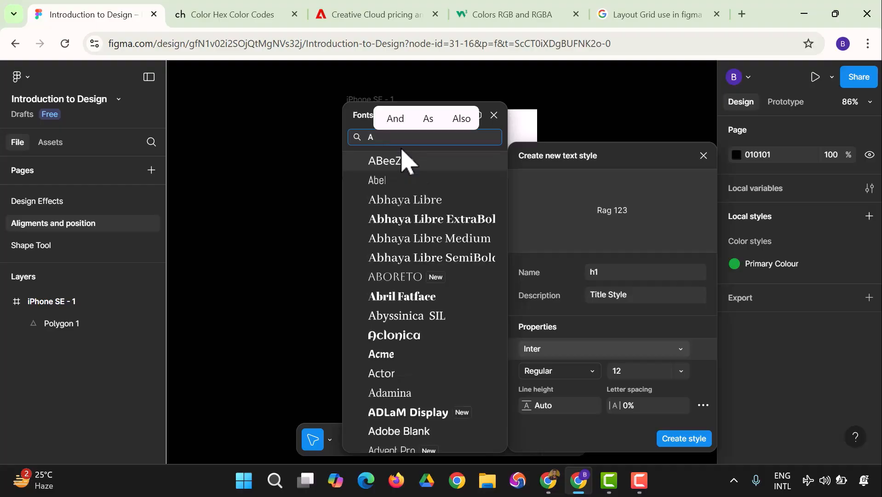
pyautogui.click(408, 353)
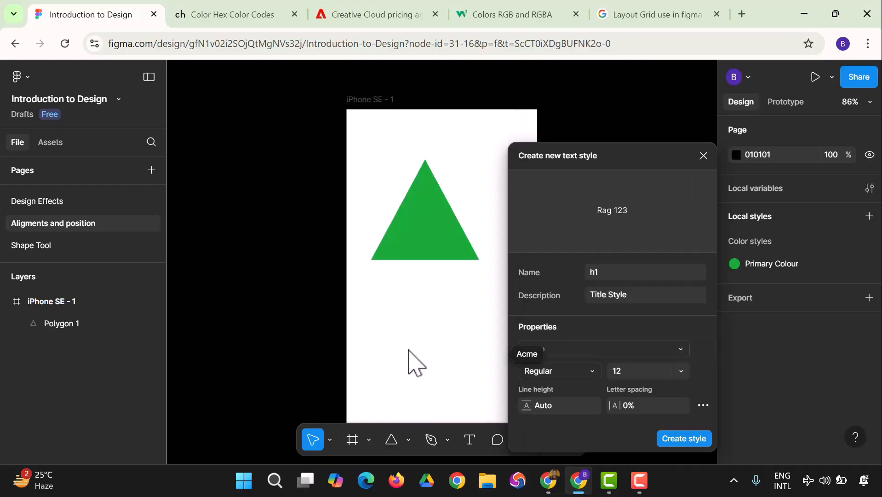
pyautogui.click(559, 372)
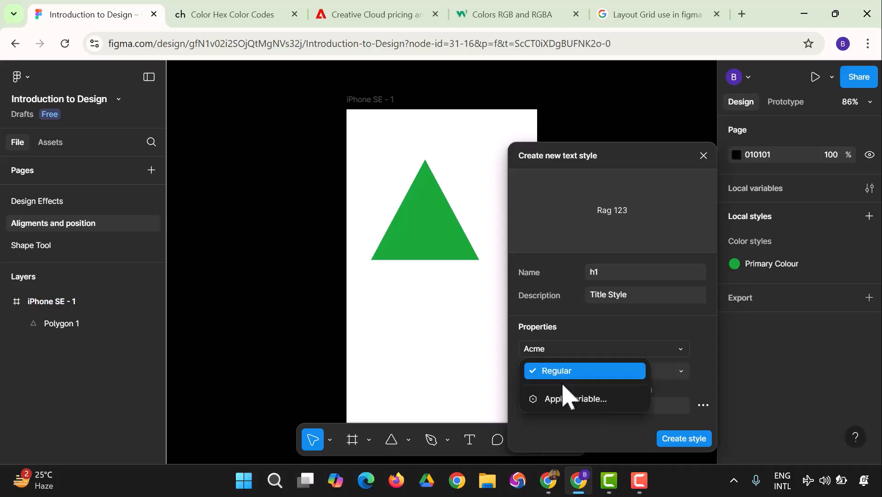
pyautogui.click(569, 371)
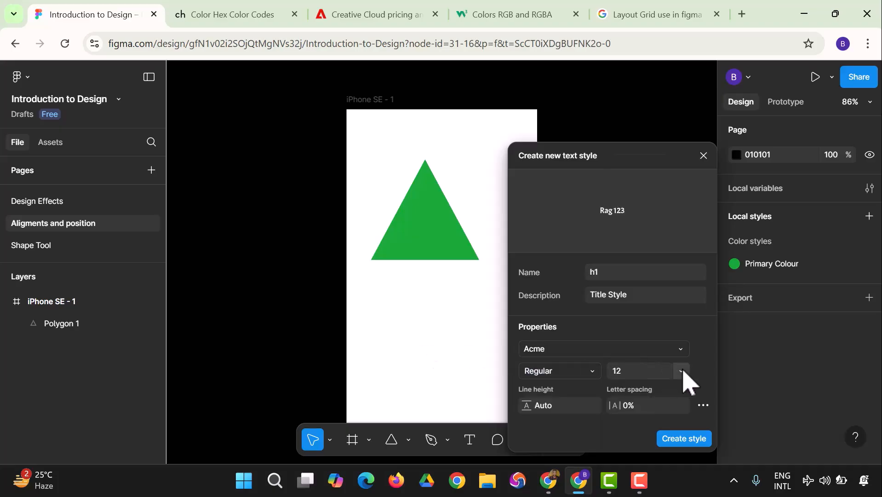
# Set the h1 text style's font size to 20 and create the style
pyautogui.click(682, 373)
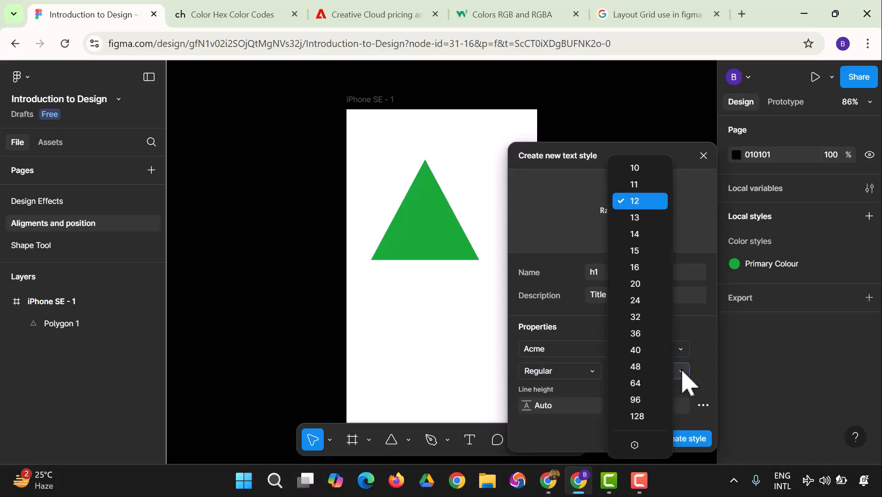
pyautogui.click(642, 285)
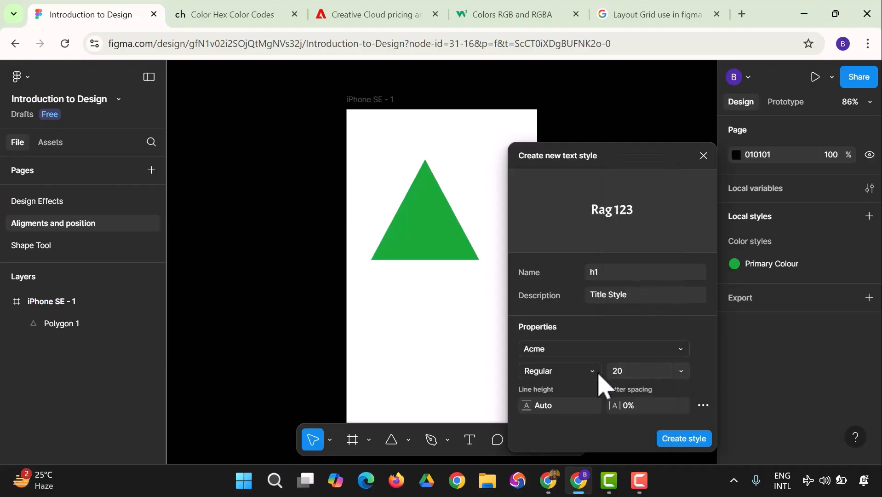
pyautogui.click(553, 407)
pyautogui.click(638, 410)
pyautogui.click(686, 440)
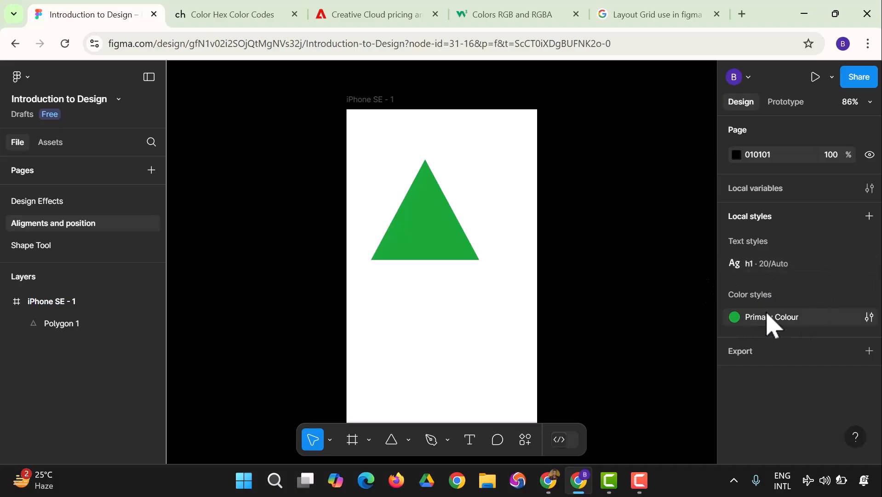
# Start a new local color style named "Secondary color" with the description "This is the optional color"
pyautogui.click(869, 217)
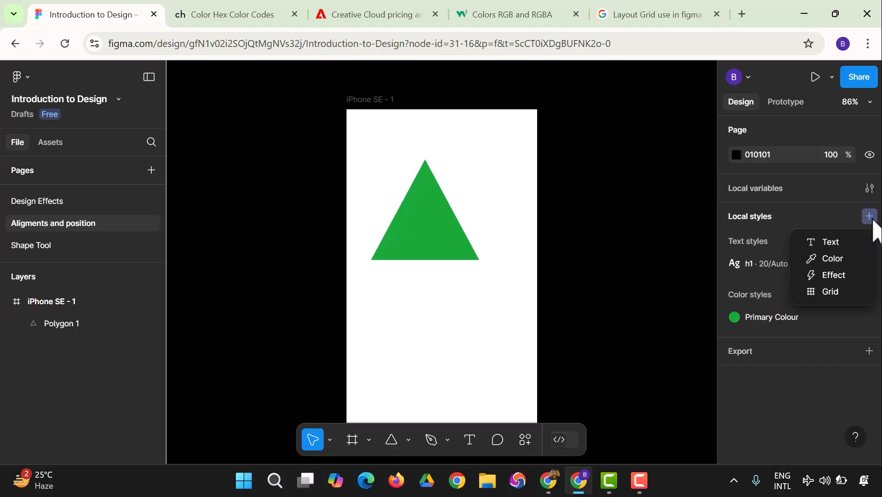
pyautogui.click(836, 259)
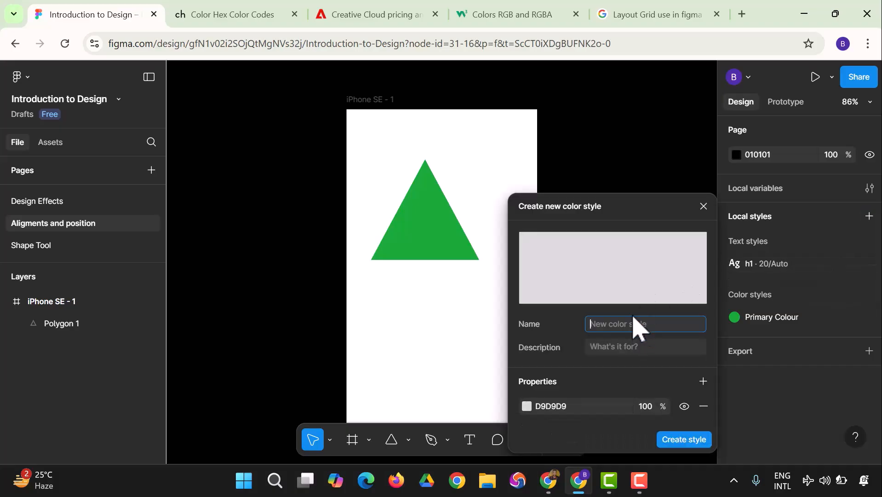
pyautogui.write('Second')
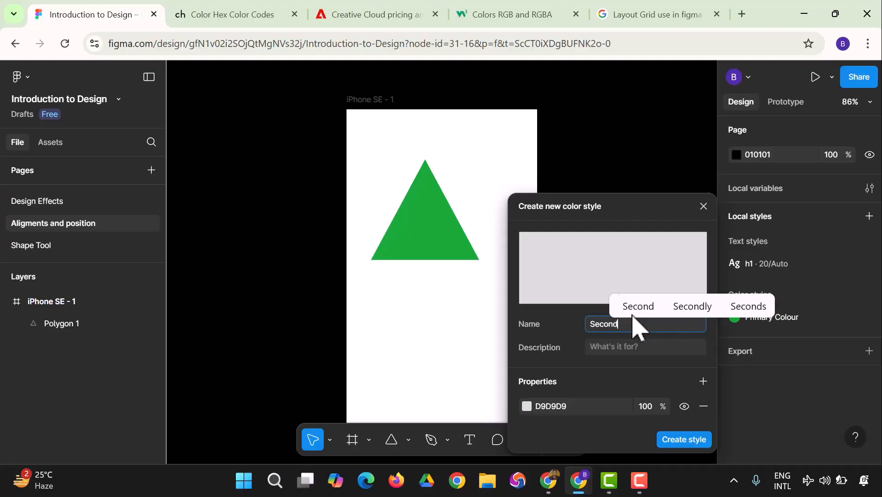
pyautogui.write('ary Color')
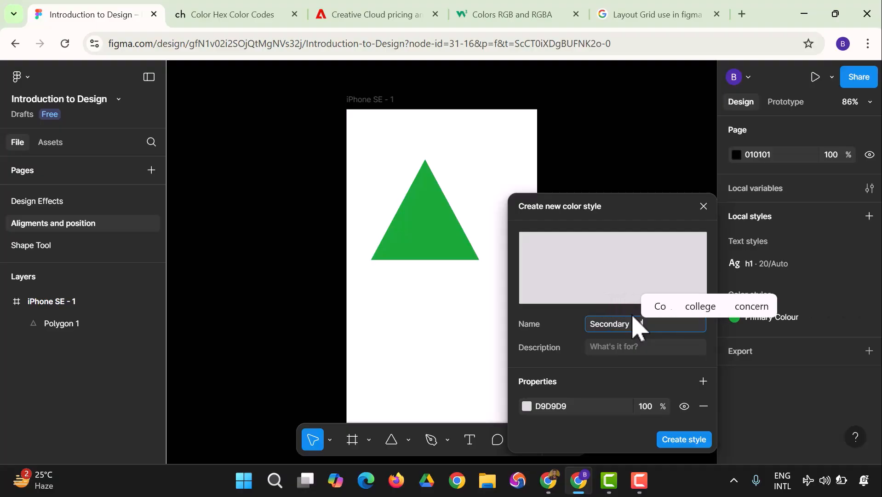
pyautogui.click(637, 358)
pyautogui.write('Th')
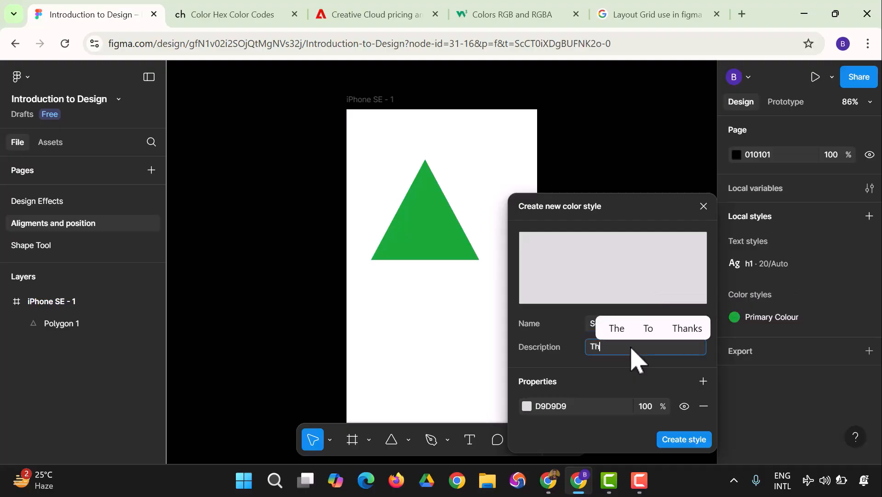
pyautogui.write('is is gthe')
pyautogui.press('BackSpace')
pyautogui.press('BackSpace')
pyautogui.press('BackSpace')
pyautogui.write('o')
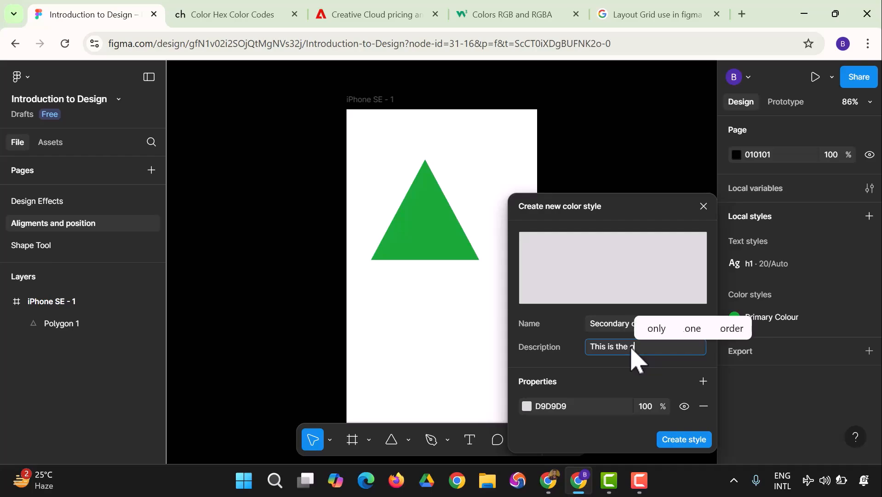
pyautogui.write('ptional color')
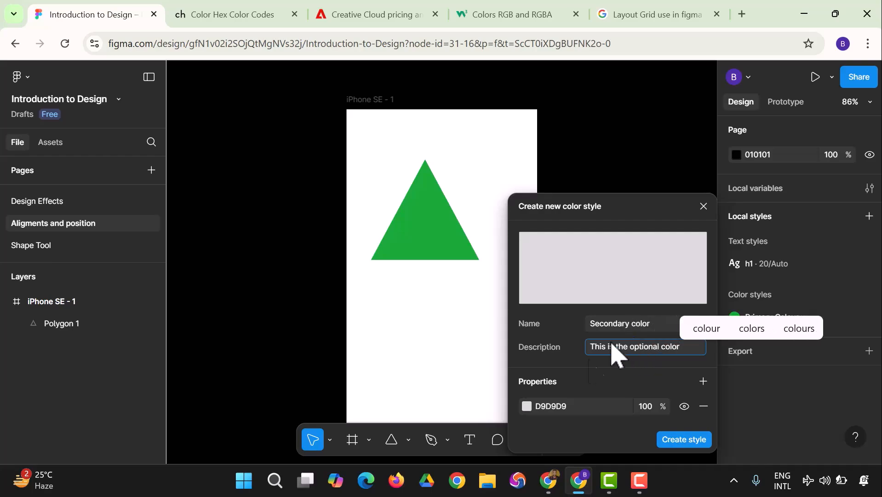
# Set the secondary color style to the red D92525 and create the style
pyautogui.click(527, 406)
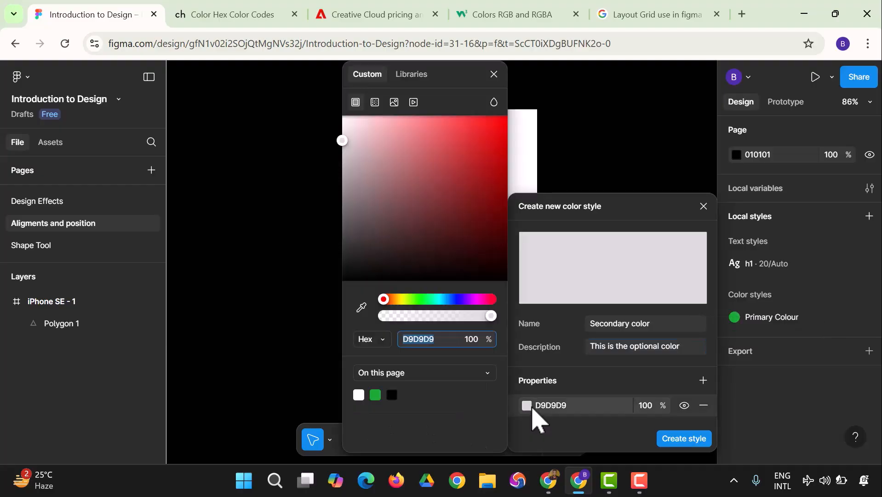
pyautogui.click(447, 238)
pyautogui.moveTo(486, 151); pyautogui.dragTo(479, 141)
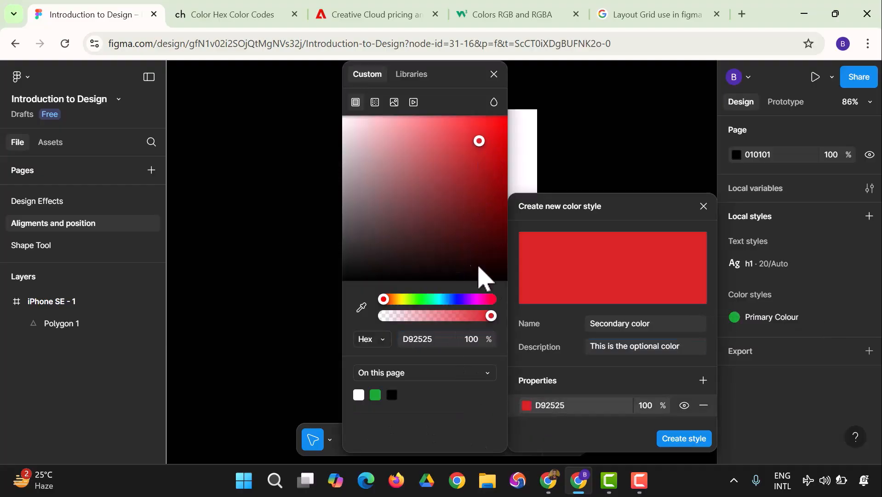
pyautogui.click(656, 411)
pyautogui.doubleClick(658, 409)
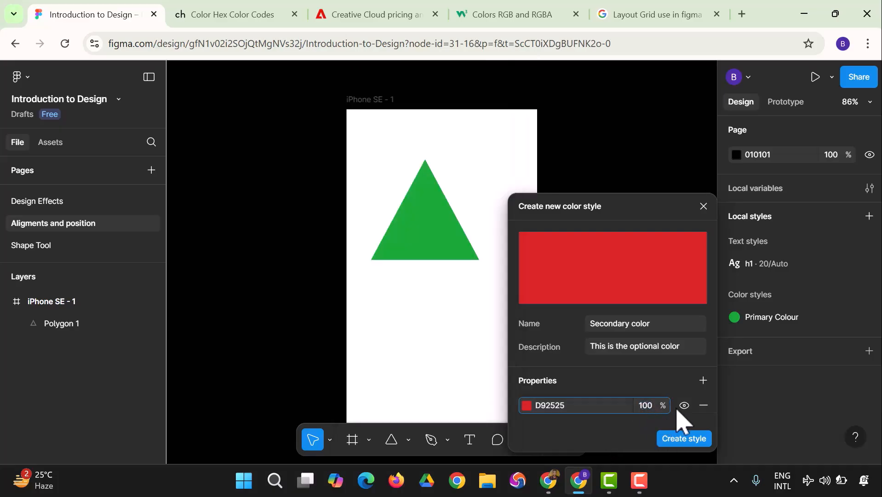
pyautogui.click(690, 441)
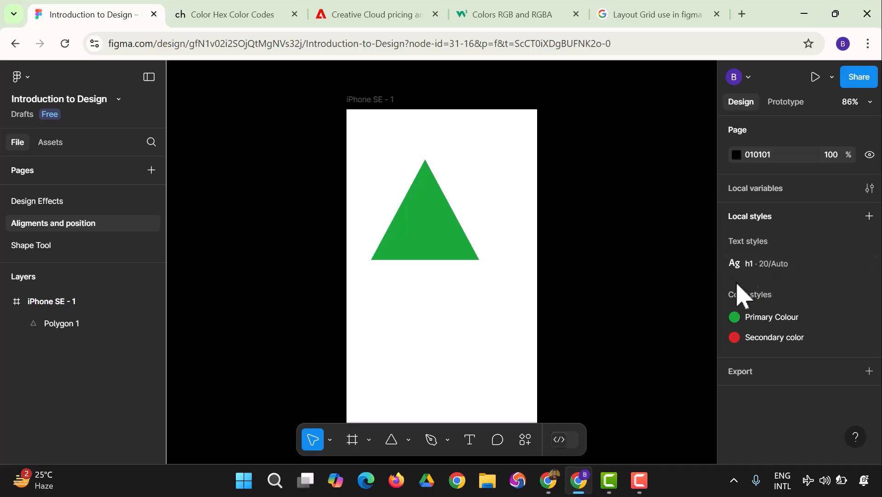
# Start a new local effect style named "Shadows" with the description "This is my shadow effect"
pyautogui.click(869, 216)
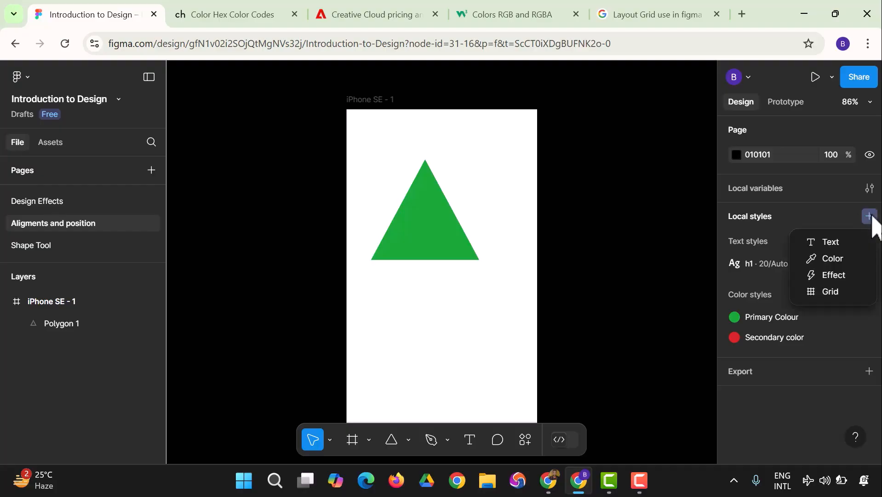
pyautogui.click(833, 275)
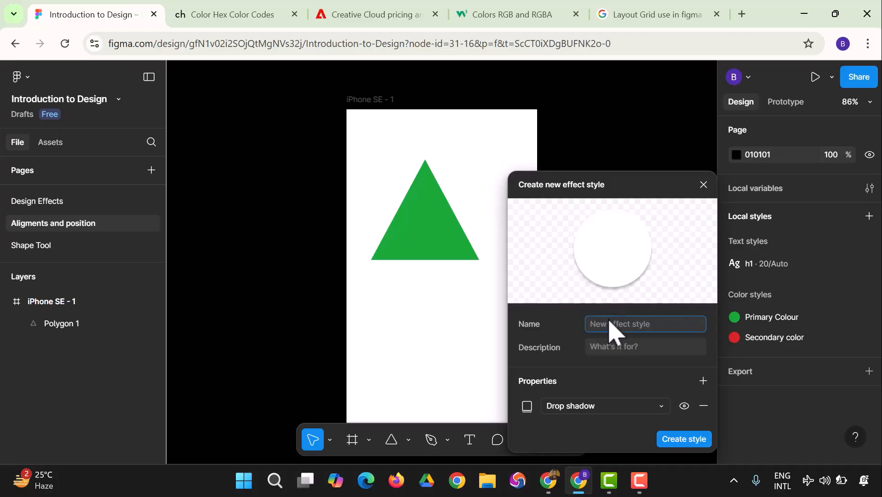
pyautogui.write('Shadows')
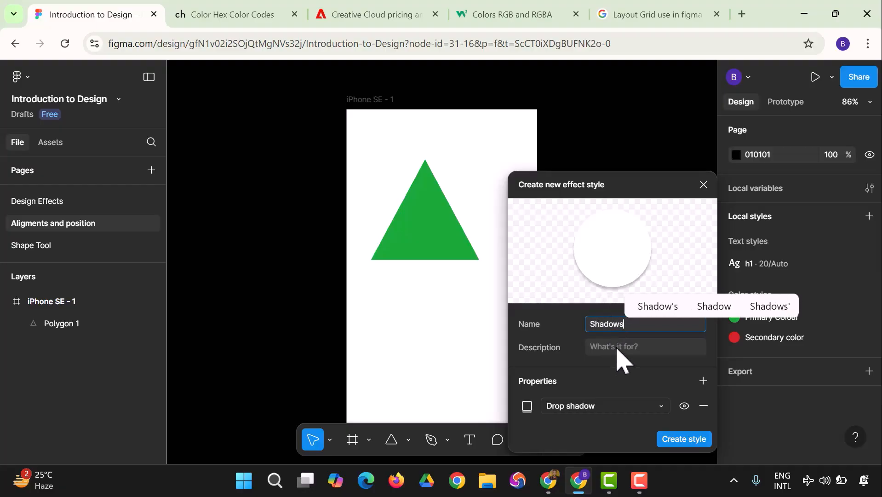
pyautogui.click(617, 349)
pyautogui.write('This ')
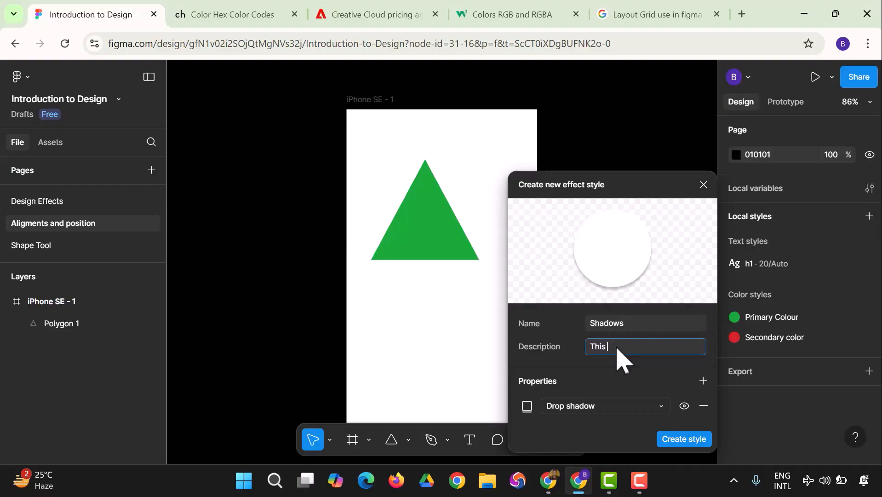
pyautogui.write('is my shaw')
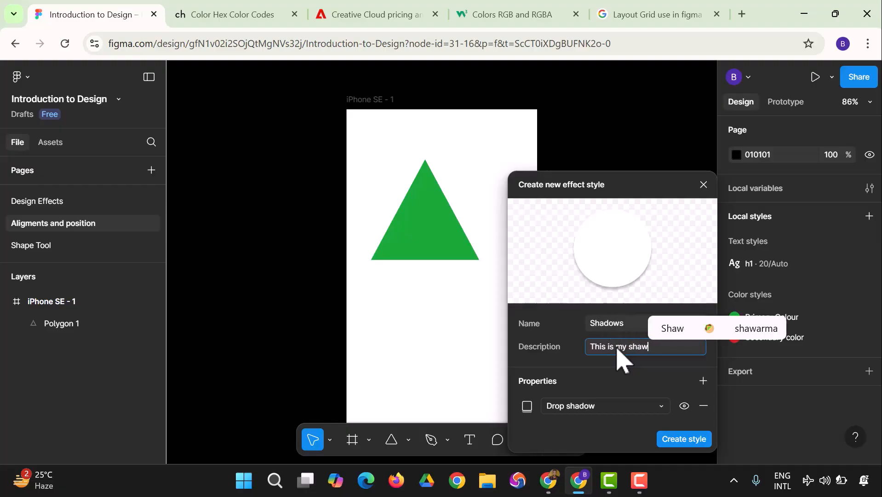
pyautogui.write('dow eff')
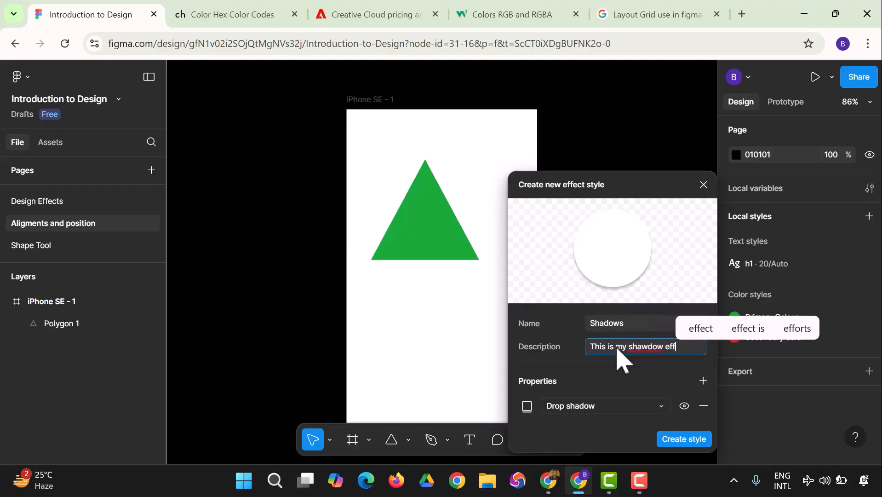
pyautogui.write('ect')
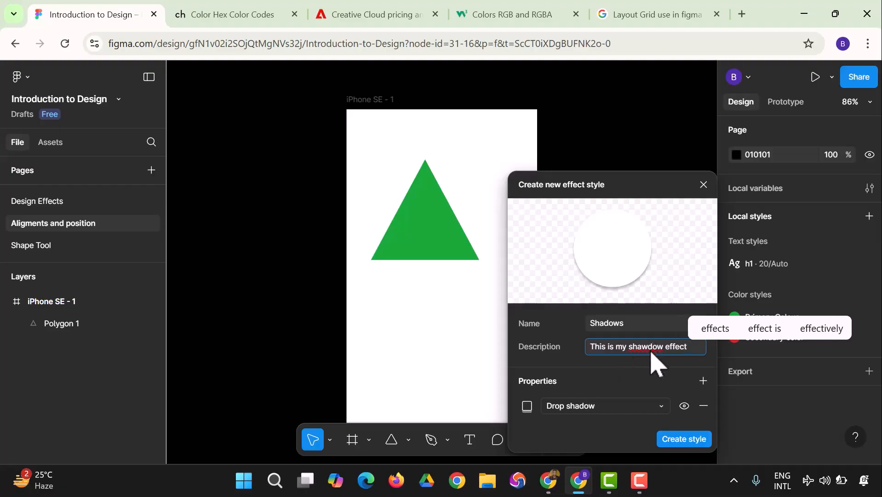
pyautogui.click(650, 352)
pyautogui.press('BackSpace')
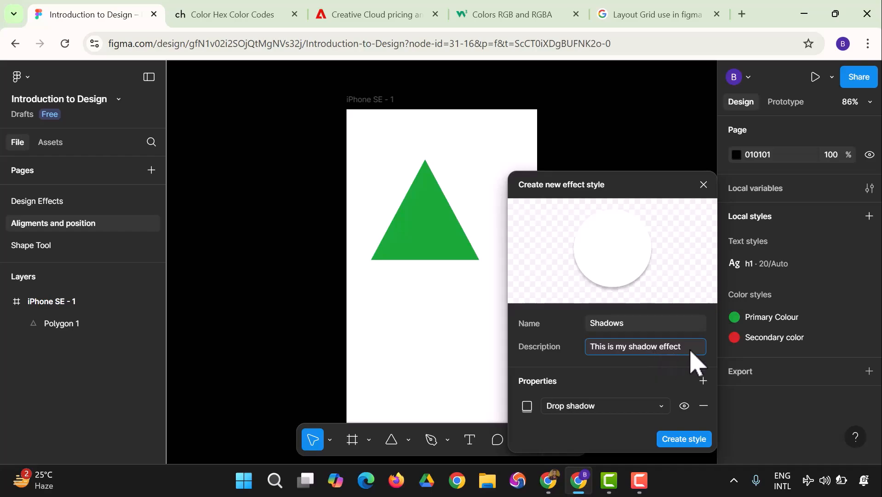
# Review the effect type choices for the Shadows style, keeping Drop shadow selected
pyautogui.click(557, 409)
pyautogui.click(601, 389)
pyautogui.click(548, 410)
pyautogui.click(580, 413)
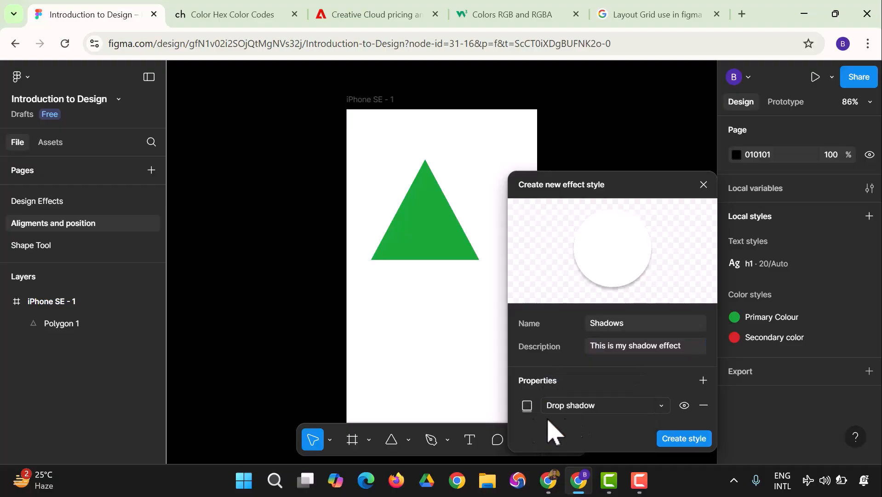
# Set the drop shadow's X position to 1 and its spread to 2, and create the Shadows effect style
pyautogui.click(527, 405)
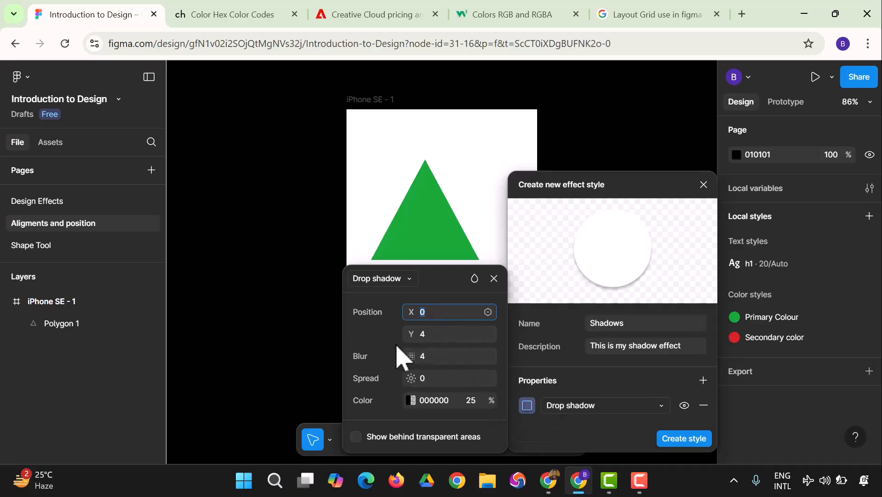
pyautogui.click(433, 384)
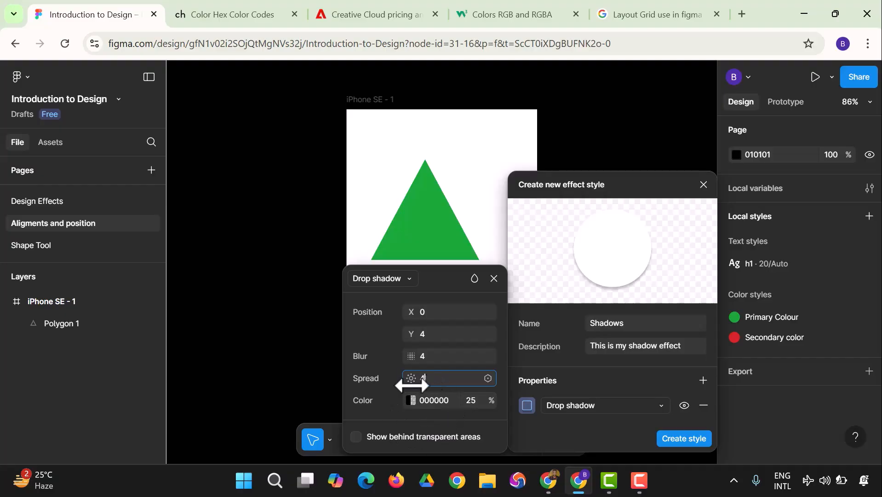
pyautogui.click(433, 313)
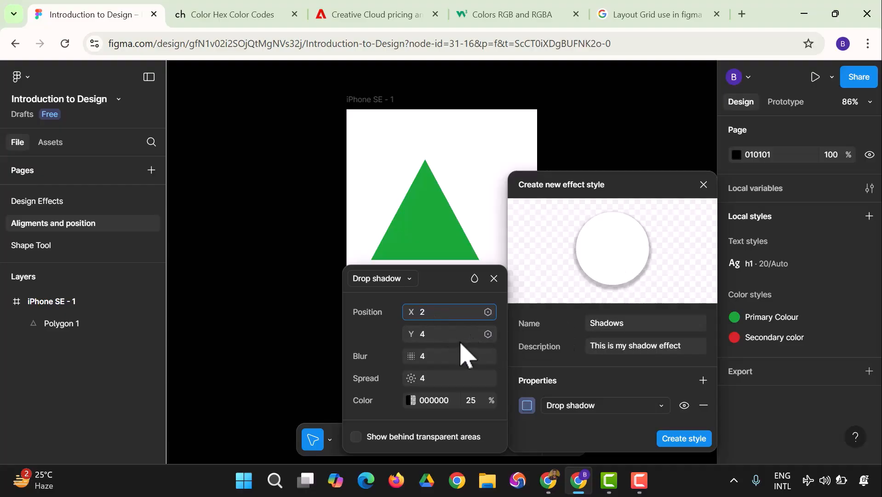
pyautogui.press('BackSpace')
pyautogui.click(439, 380)
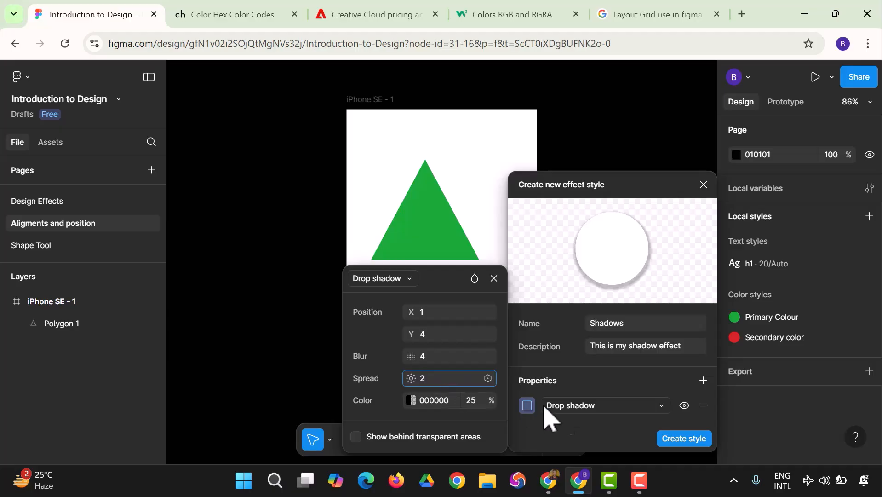
pyautogui.click(677, 443)
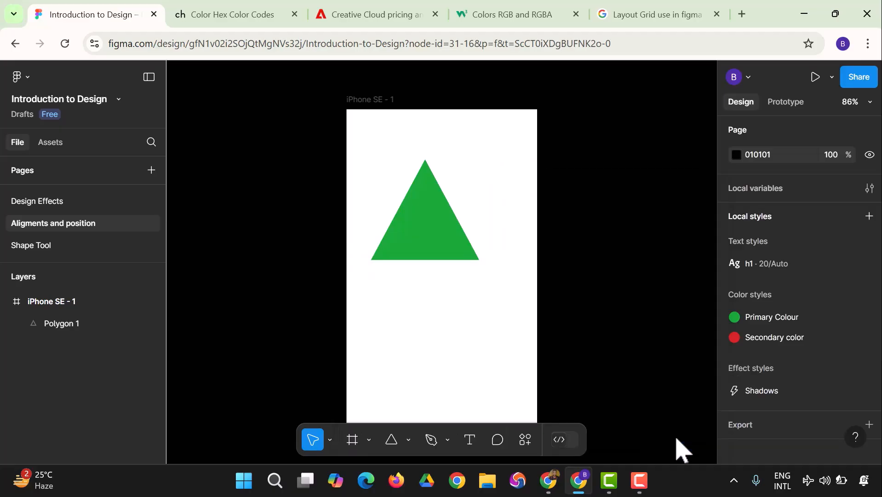
# View the color styles available for the green triangle's fill without applying one
pyautogui.scroll(-1, 778, 394)
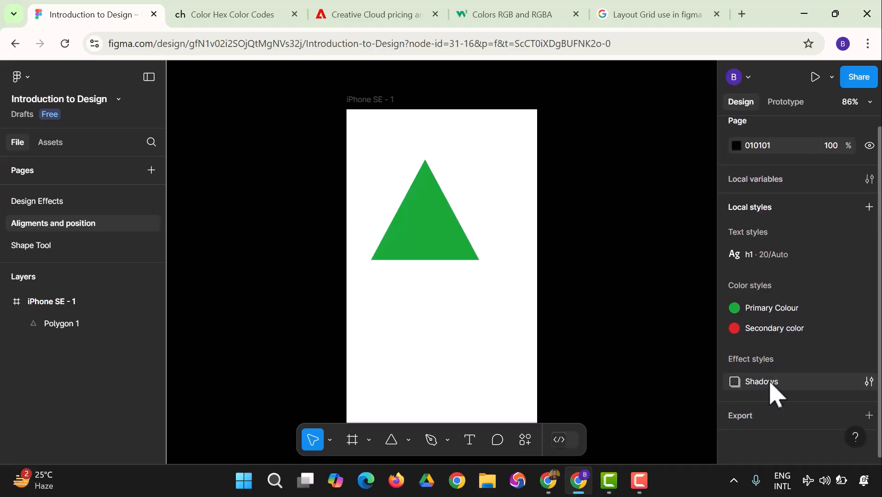
pyautogui.click(428, 251)
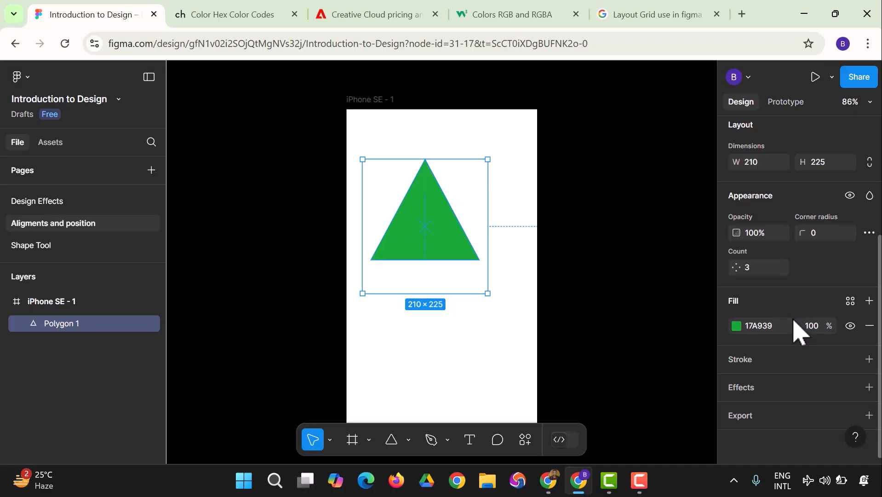
pyautogui.click(851, 301)
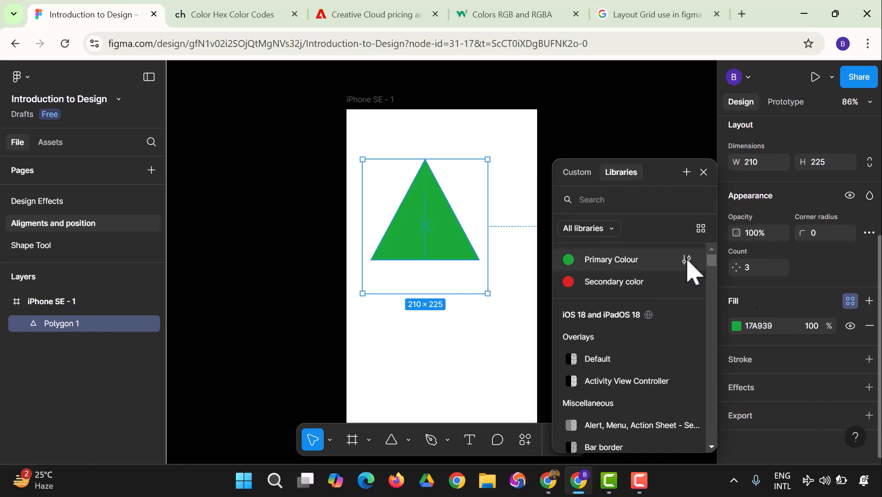
pyautogui.click(778, 330)
pyautogui.click(801, 309)
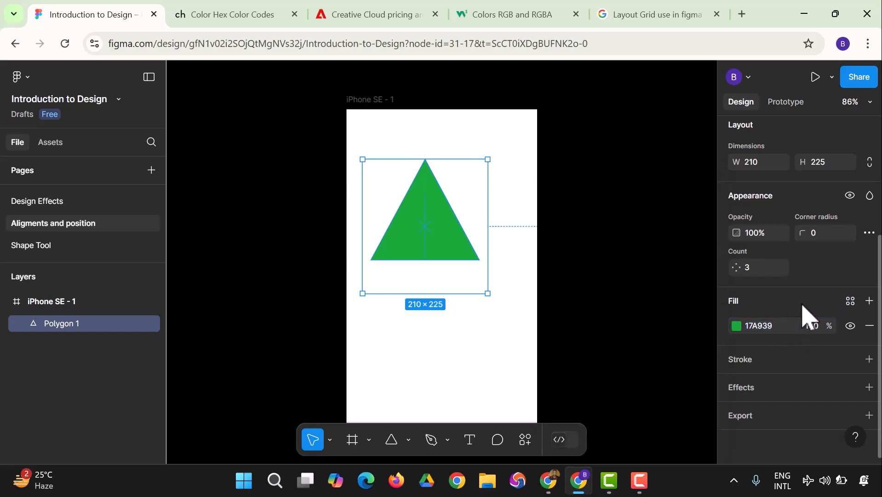
# Add a stroke to the green triangle and view the color styles available for it
pyautogui.click(781, 364)
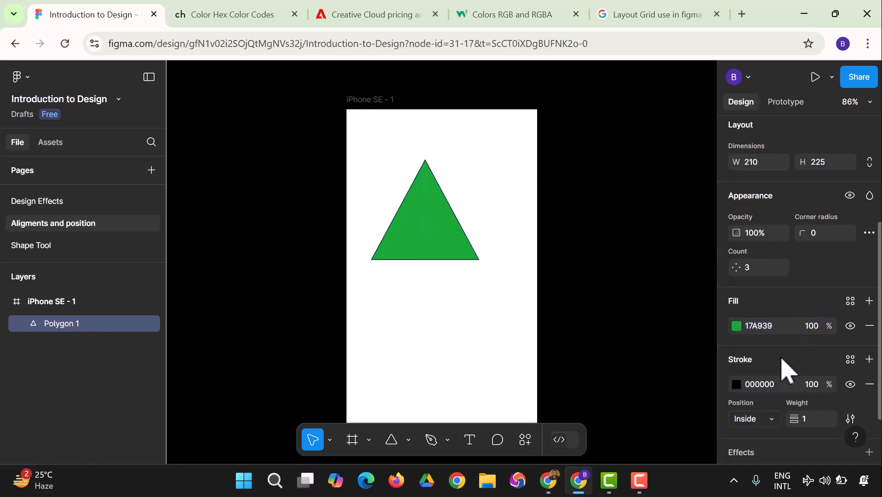
pyautogui.click(850, 359)
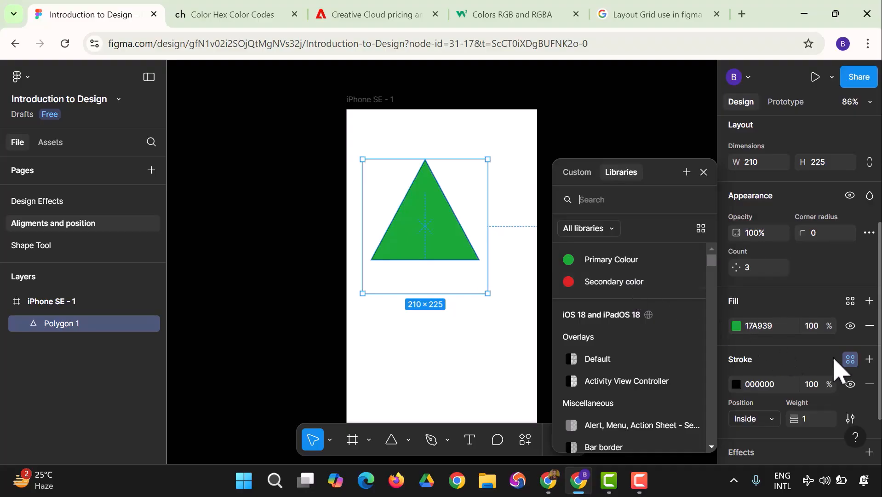
pyautogui.click(851, 360)
# Add an effect to the green triangle and apply the Shadows effect style to it
pyautogui.scroll(-2, 823, 364)
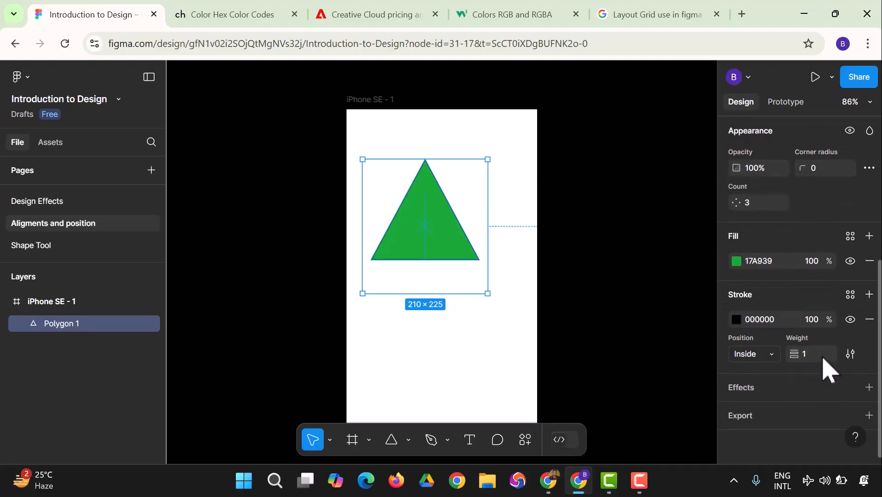
pyautogui.click(869, 387)
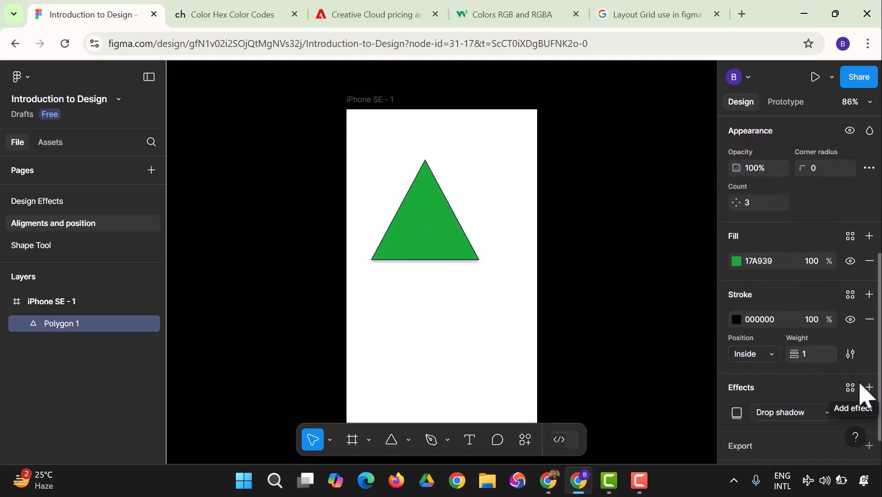
pyautogui.click(850, 388)
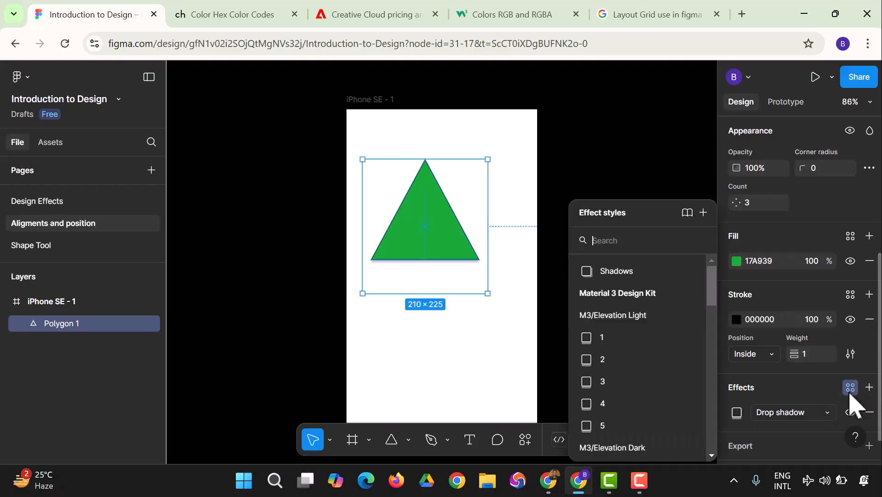
pyautogui.click(616, 270)
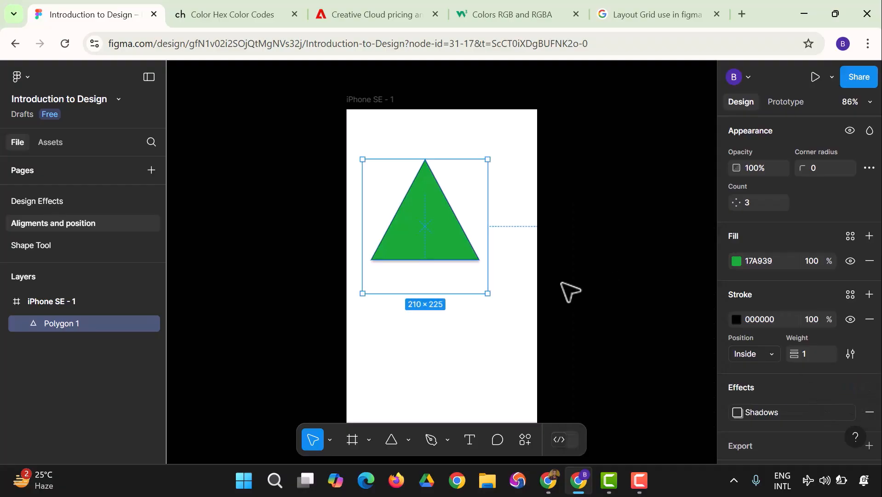
pyautogui.click(509, 368)
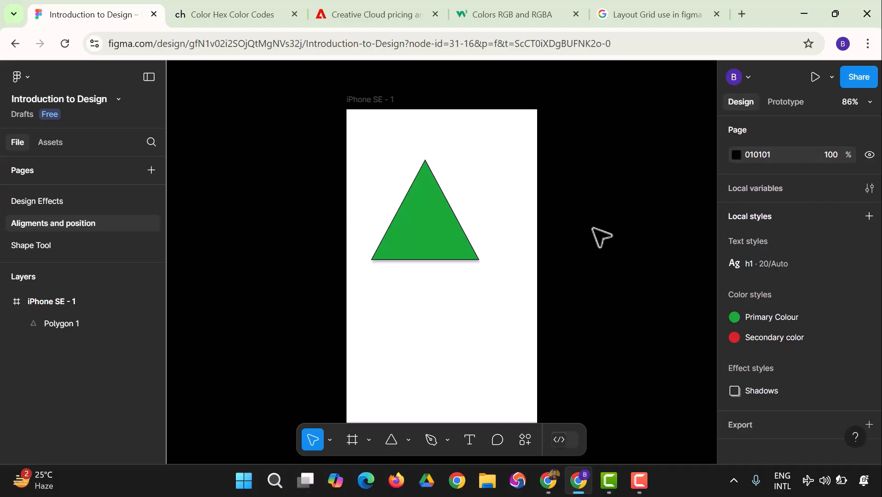
pyautogui.click(414, 216)
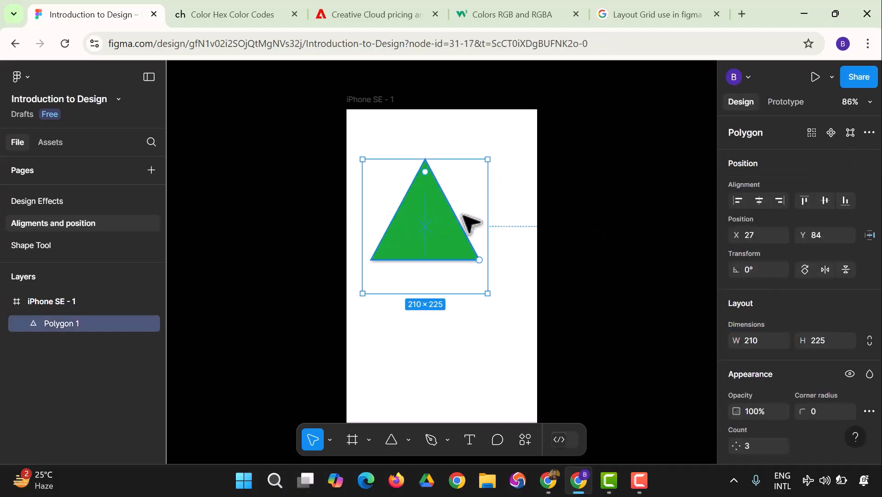
pyautogui.click(598, 204)
# Start a new local grid style named "Layout Style" with the description "This will be used for my Design Layout"
pyautogui.scroll(-1, 798, 317)
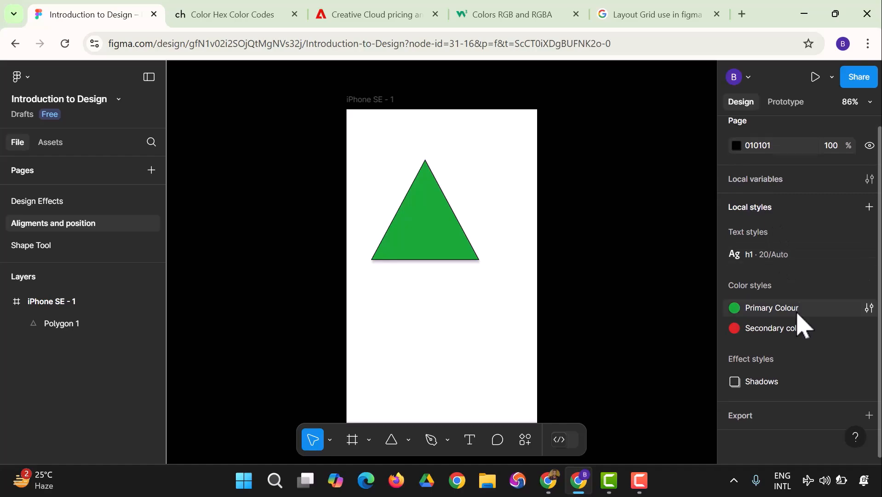
pyautogui.click(869, 207)
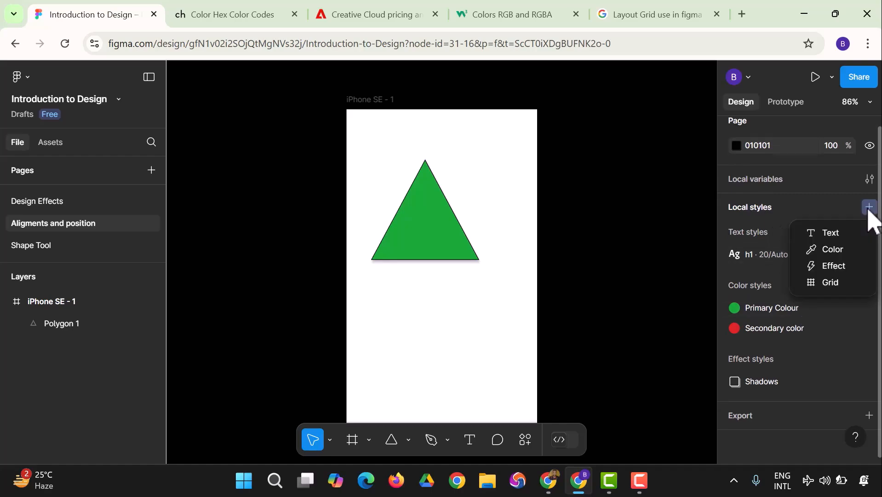
pyautogui.click(830, 283)
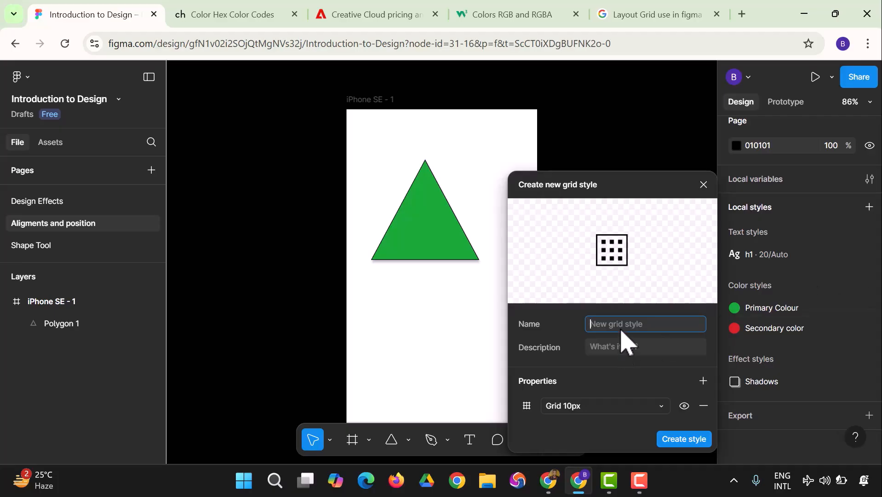
pyautogui.write('Layo')
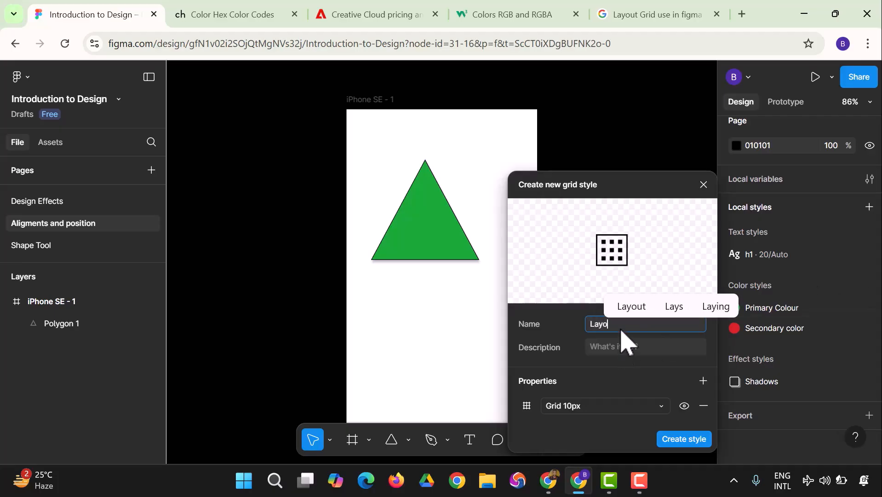
pyautogui.write('ut Style')
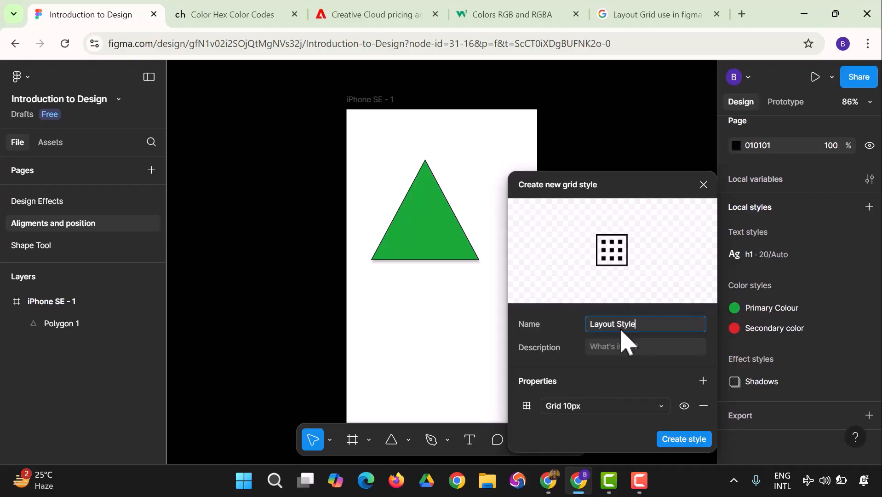
pyautogui.click(621, 347)
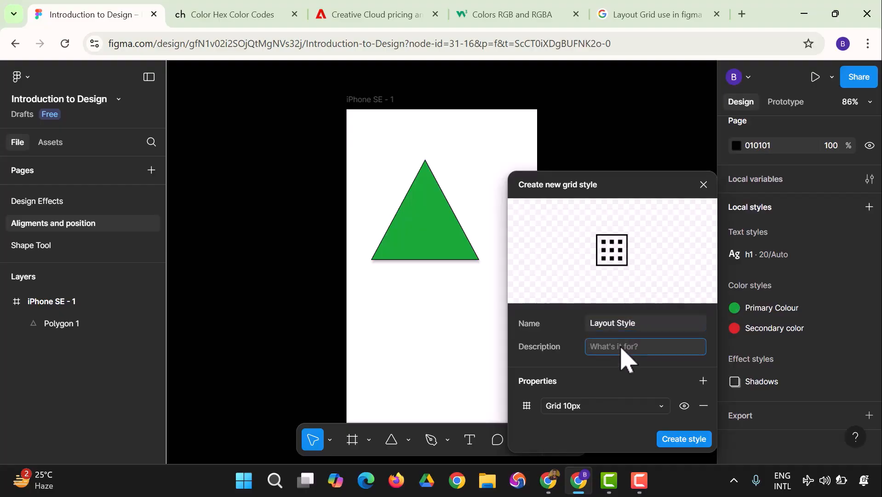
pyautogui.write('This will be used for my Design')
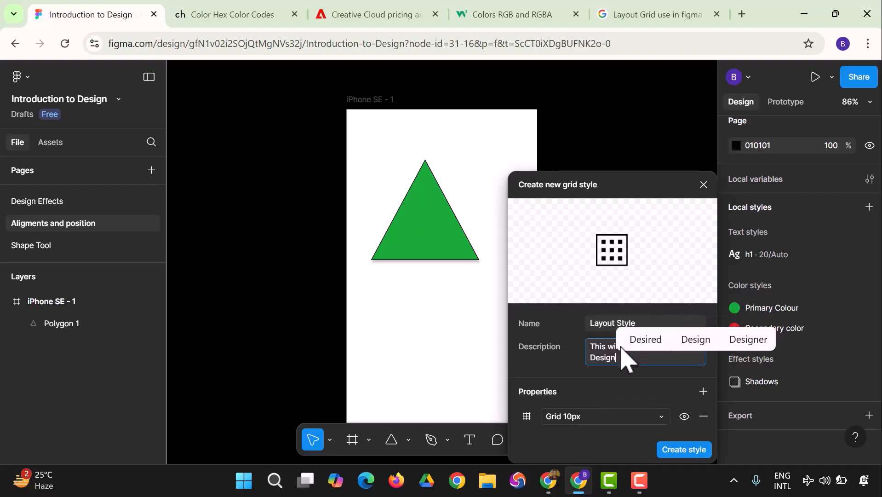
pyautogui.write(' Layout')
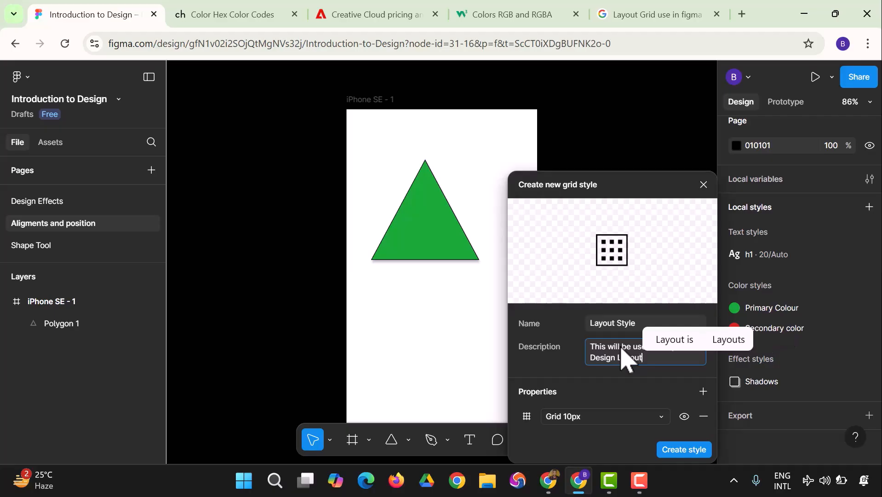
# Change the Layout Style grid to rows with a count of 6, and create the style
pyautogui.click(663, 416)
pyautogui.click(602, 432)
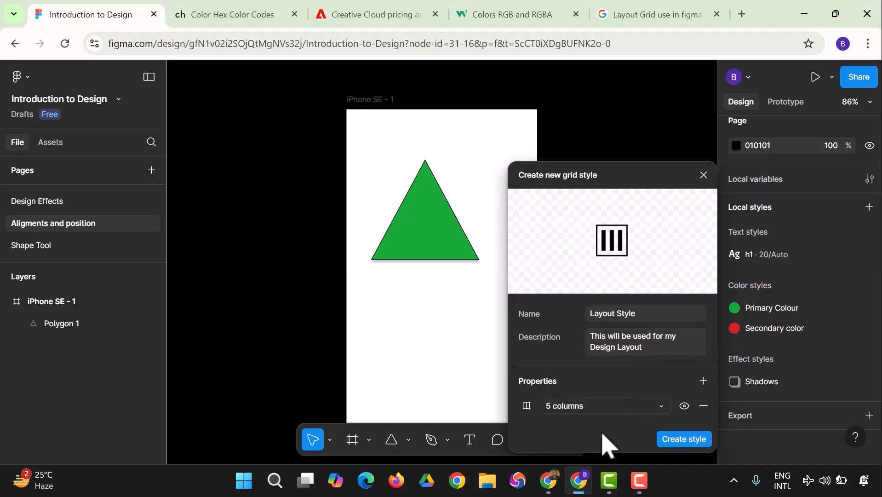
pyautogui.click(621, 410)
pyautogui.click(607, 420)
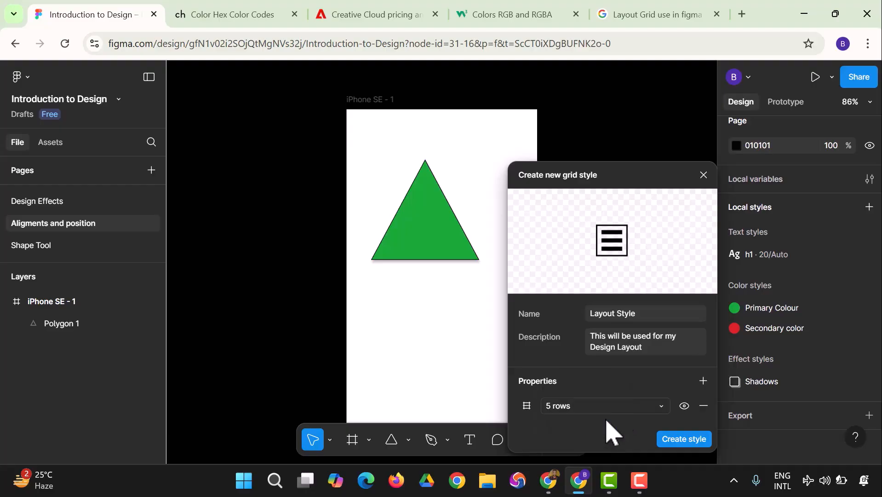
pyautogui.click(526, 406)
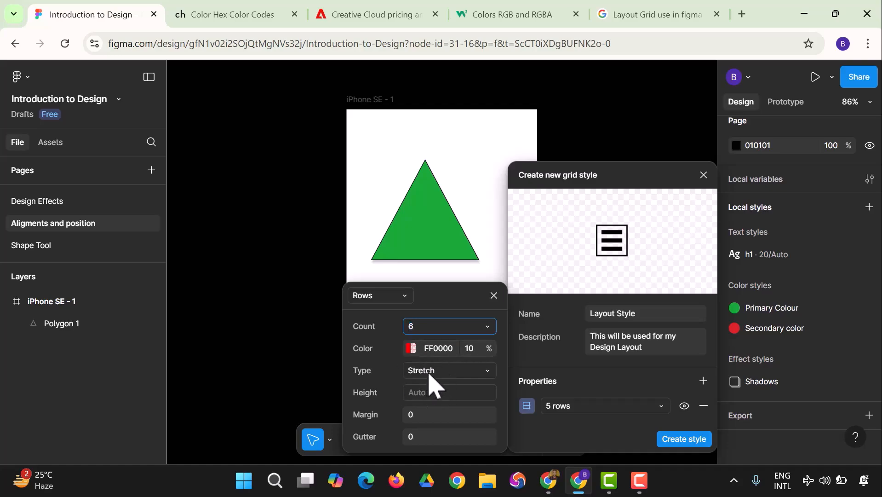
pyautogui.click(669, 440)
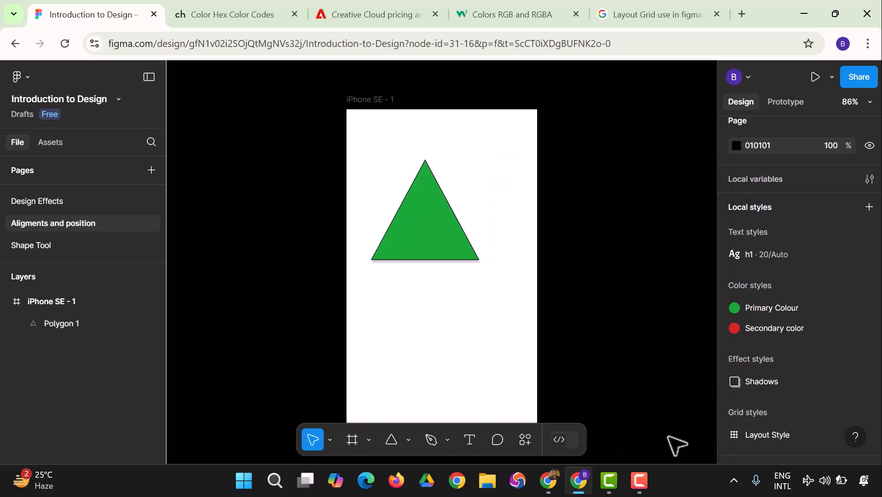
pyautogui.scroll(-2, 758, 404)
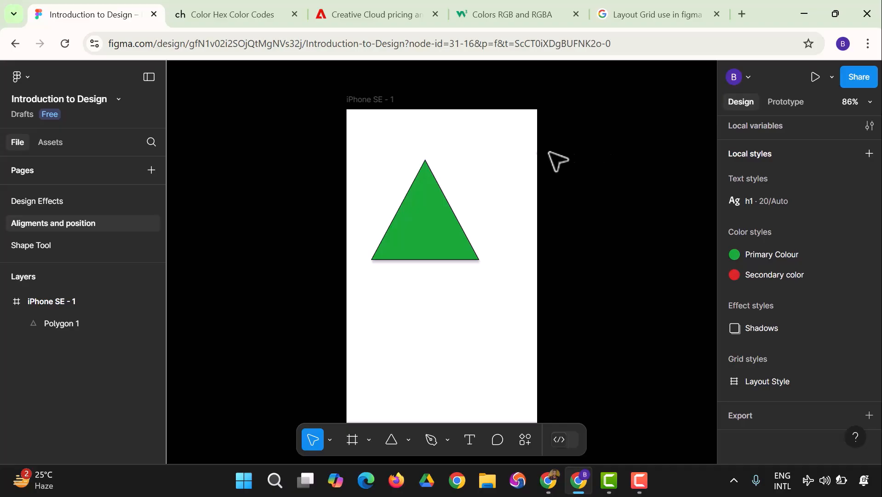
pyautogui.scroll(2, 777, 193)
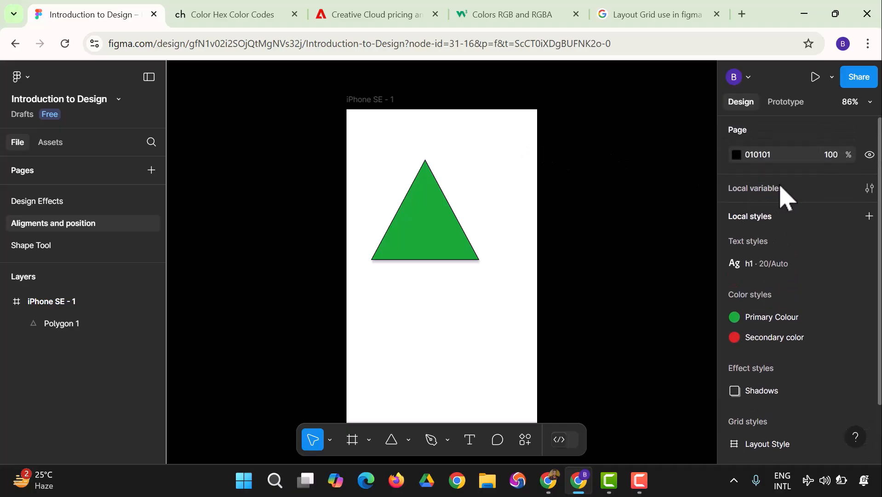
pyautogui.scroll(-2, 786, 197)
pyautogui.scroll(1, 785, 197)
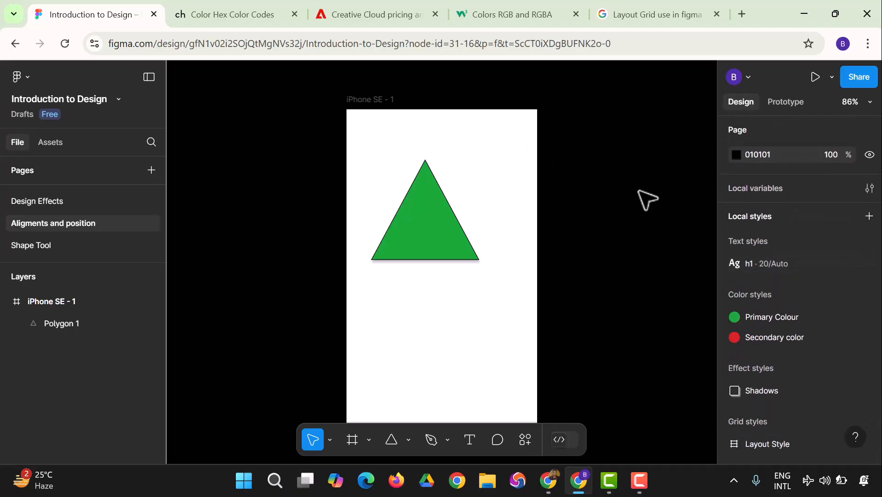
# Add a layout grid to the iPhone SE - 1 frame
pyautogui.click(439, 233)
pyautogui.click(510, 190)
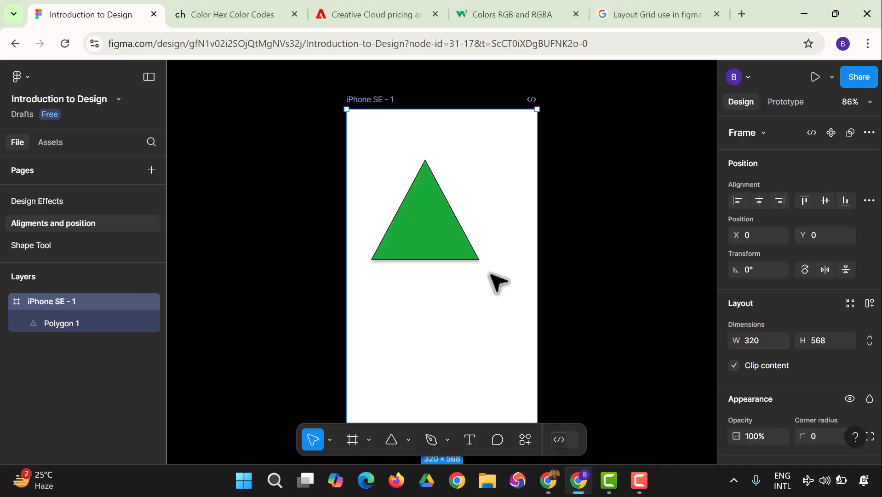
pyautogui.scroll(-3, 787, 207)
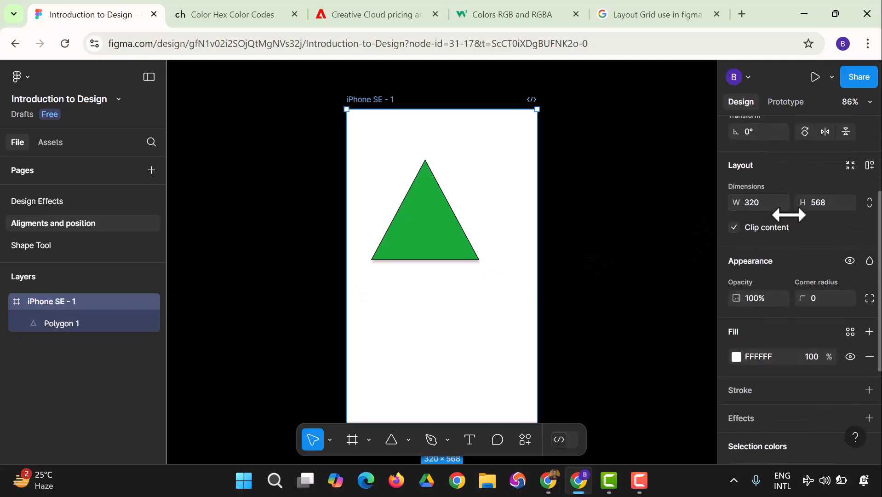
pyautogui.scroll(3, 802, 237)
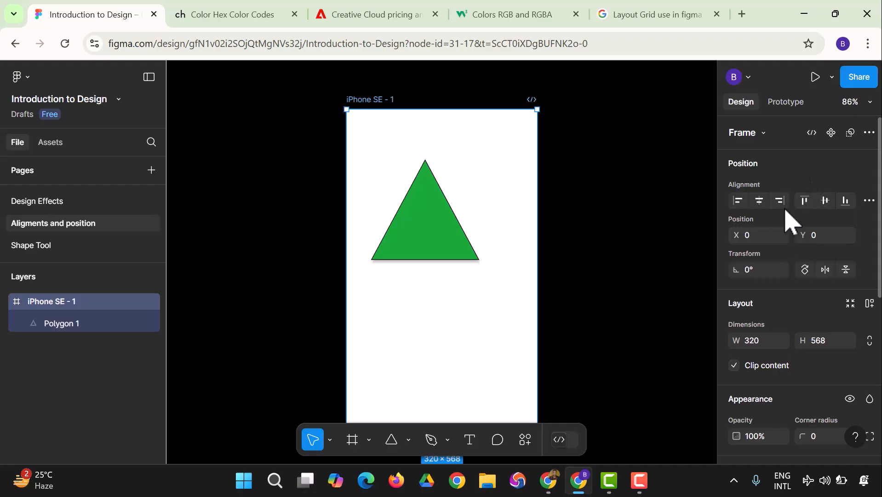
pyautogui.scroll(-2, 781, 285)
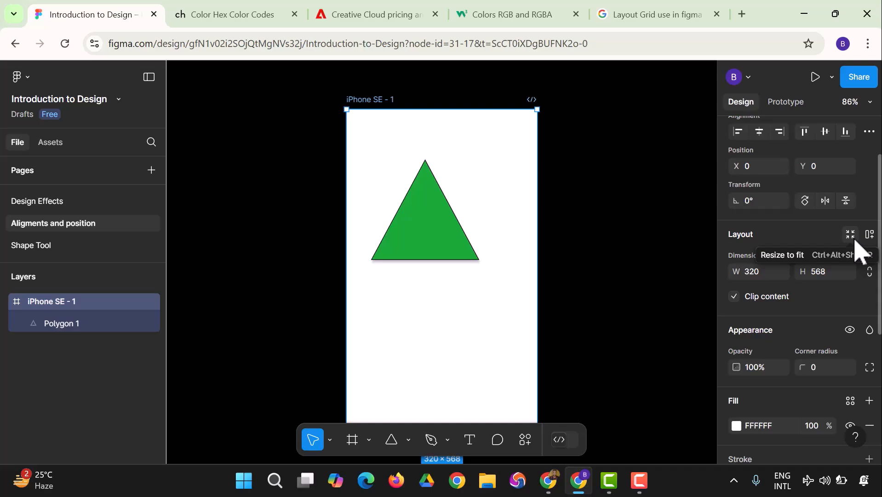
pyautogui.scroll(-5, 846, 290)
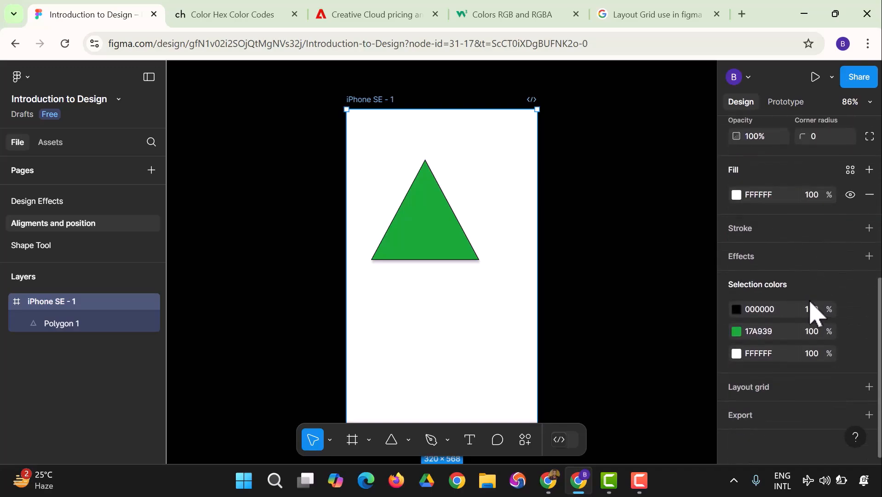
pyautogui.click(868, 387)
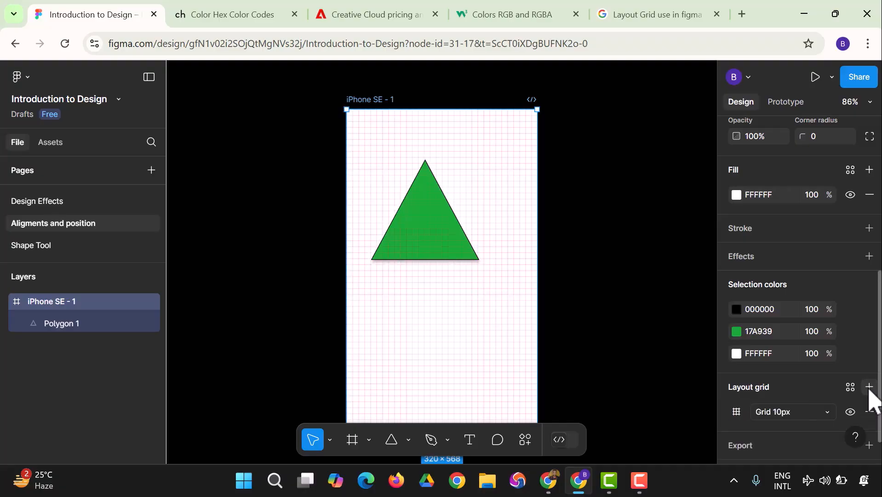
# Apply the Layout Style grid style to the frame's layout grid, and select that style among the local grid styles
pyautogui.scroll(-1, 859, 364)
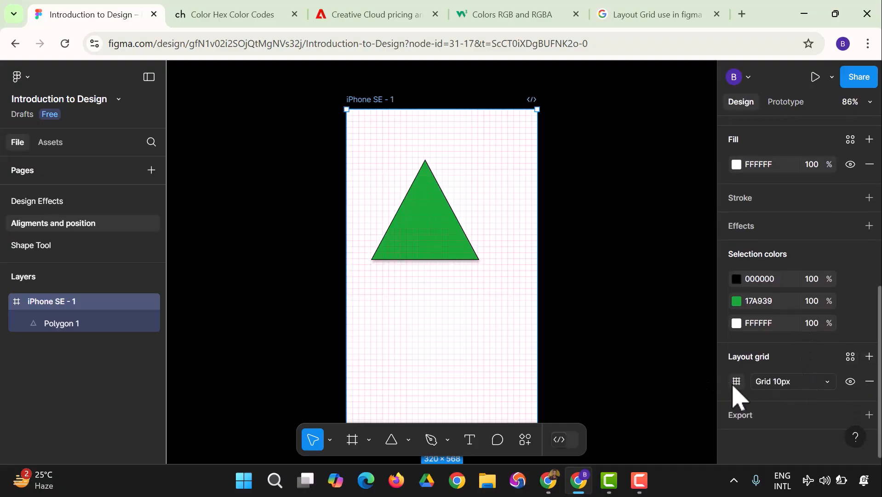
pyautogui.click(851, 361)
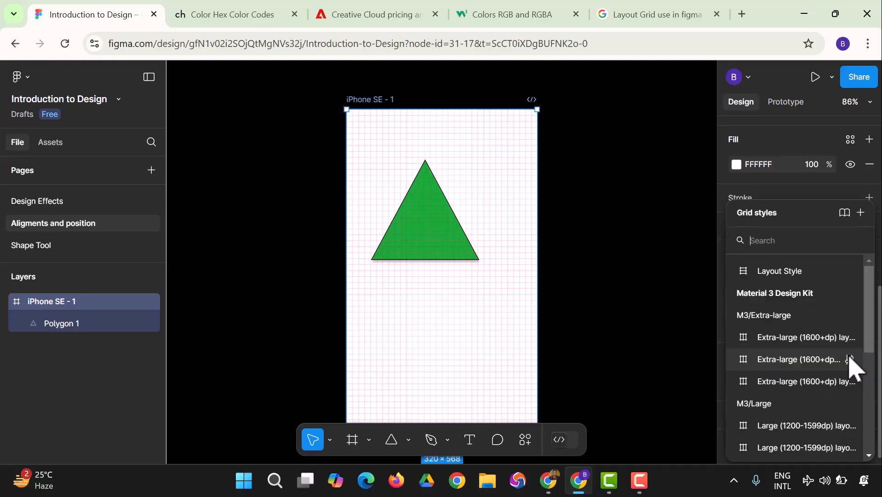
pyautogui.click(773, 275)
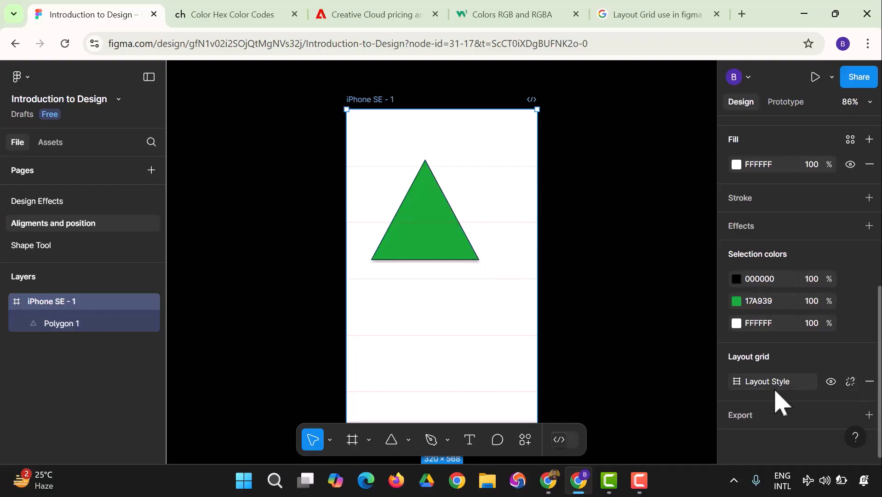
pyautogui.click(700, 376)
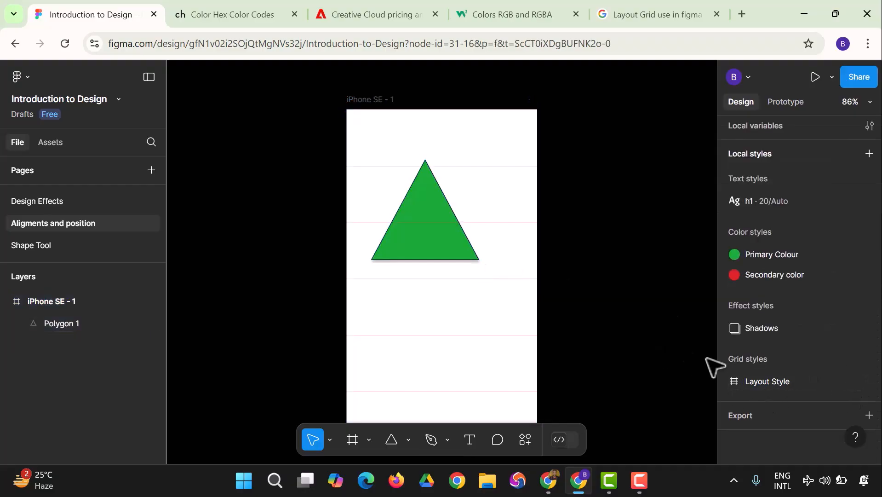
pyautogui.click(786, 384)
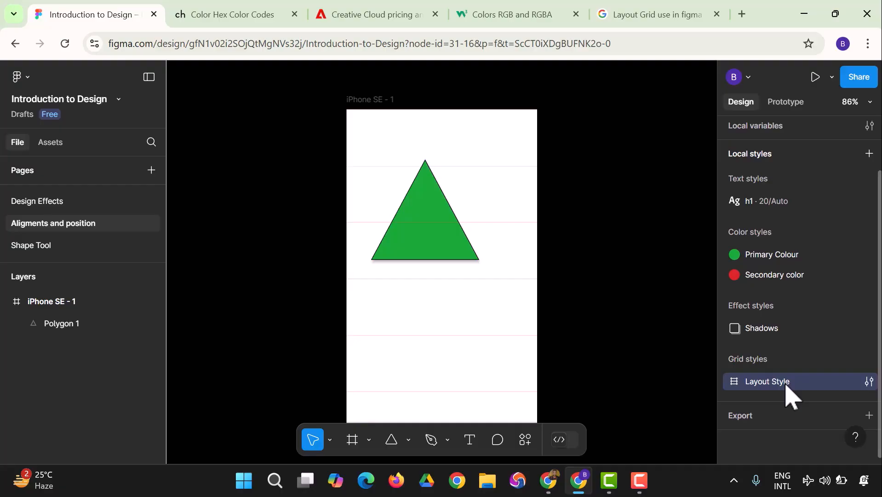